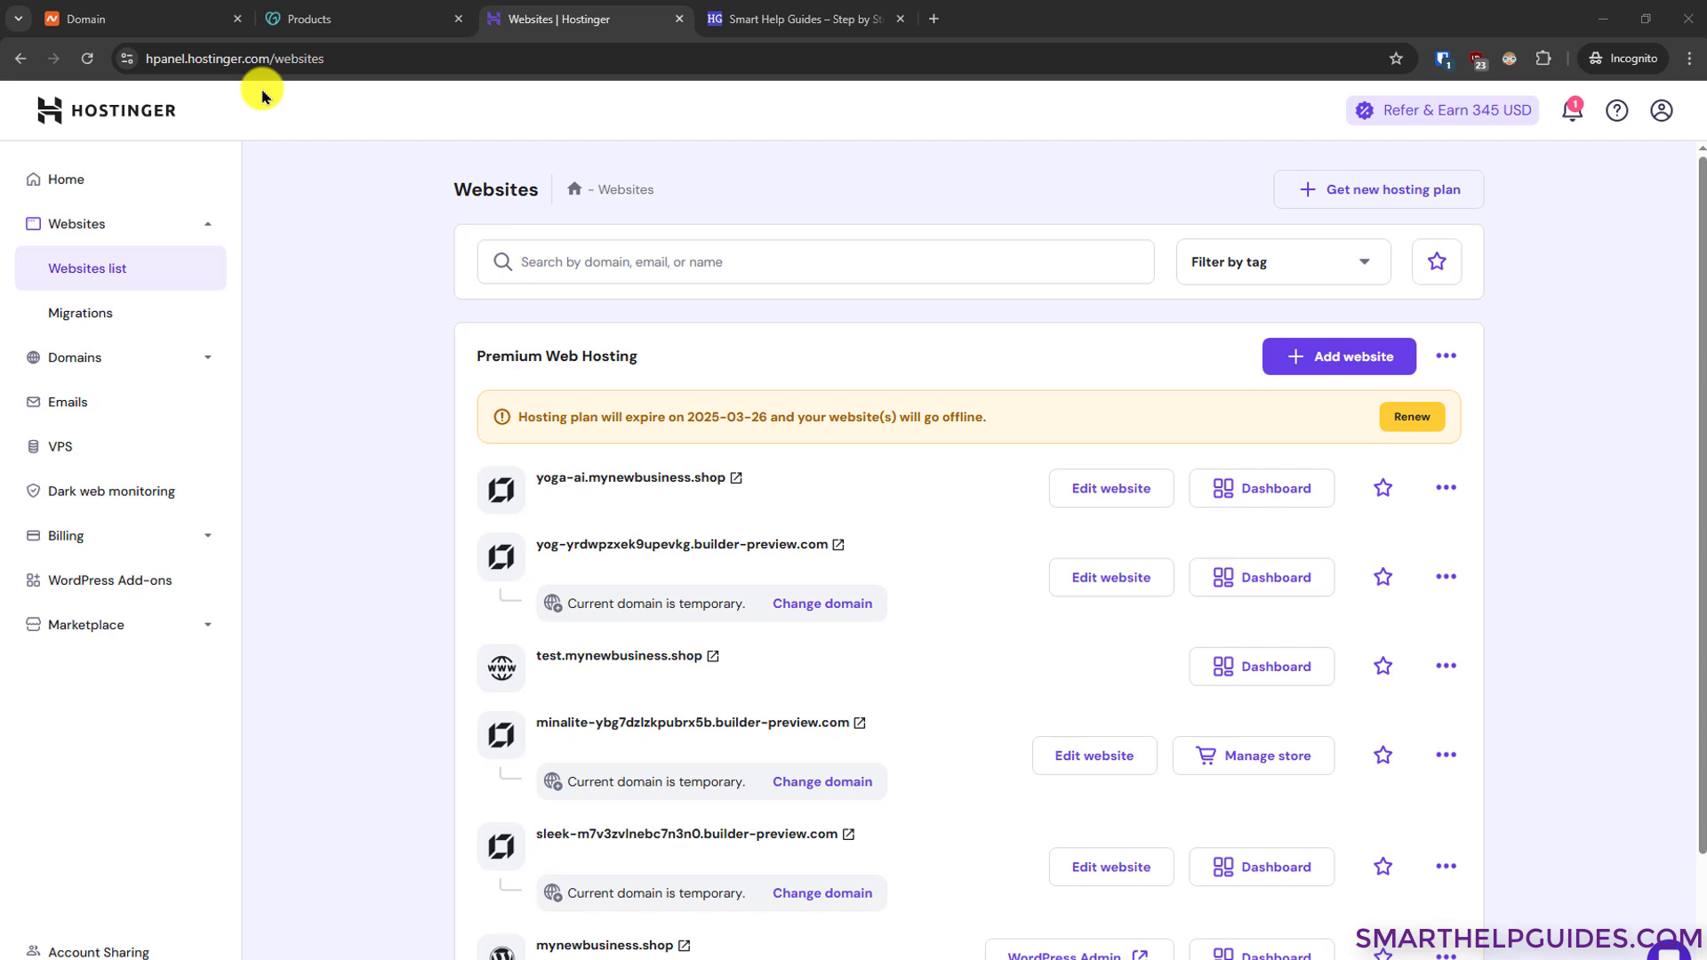
Return to the Hostinger websites list and start adding an empty PHP/HTML website
{"action": "key", "text": "ctrl+1"}
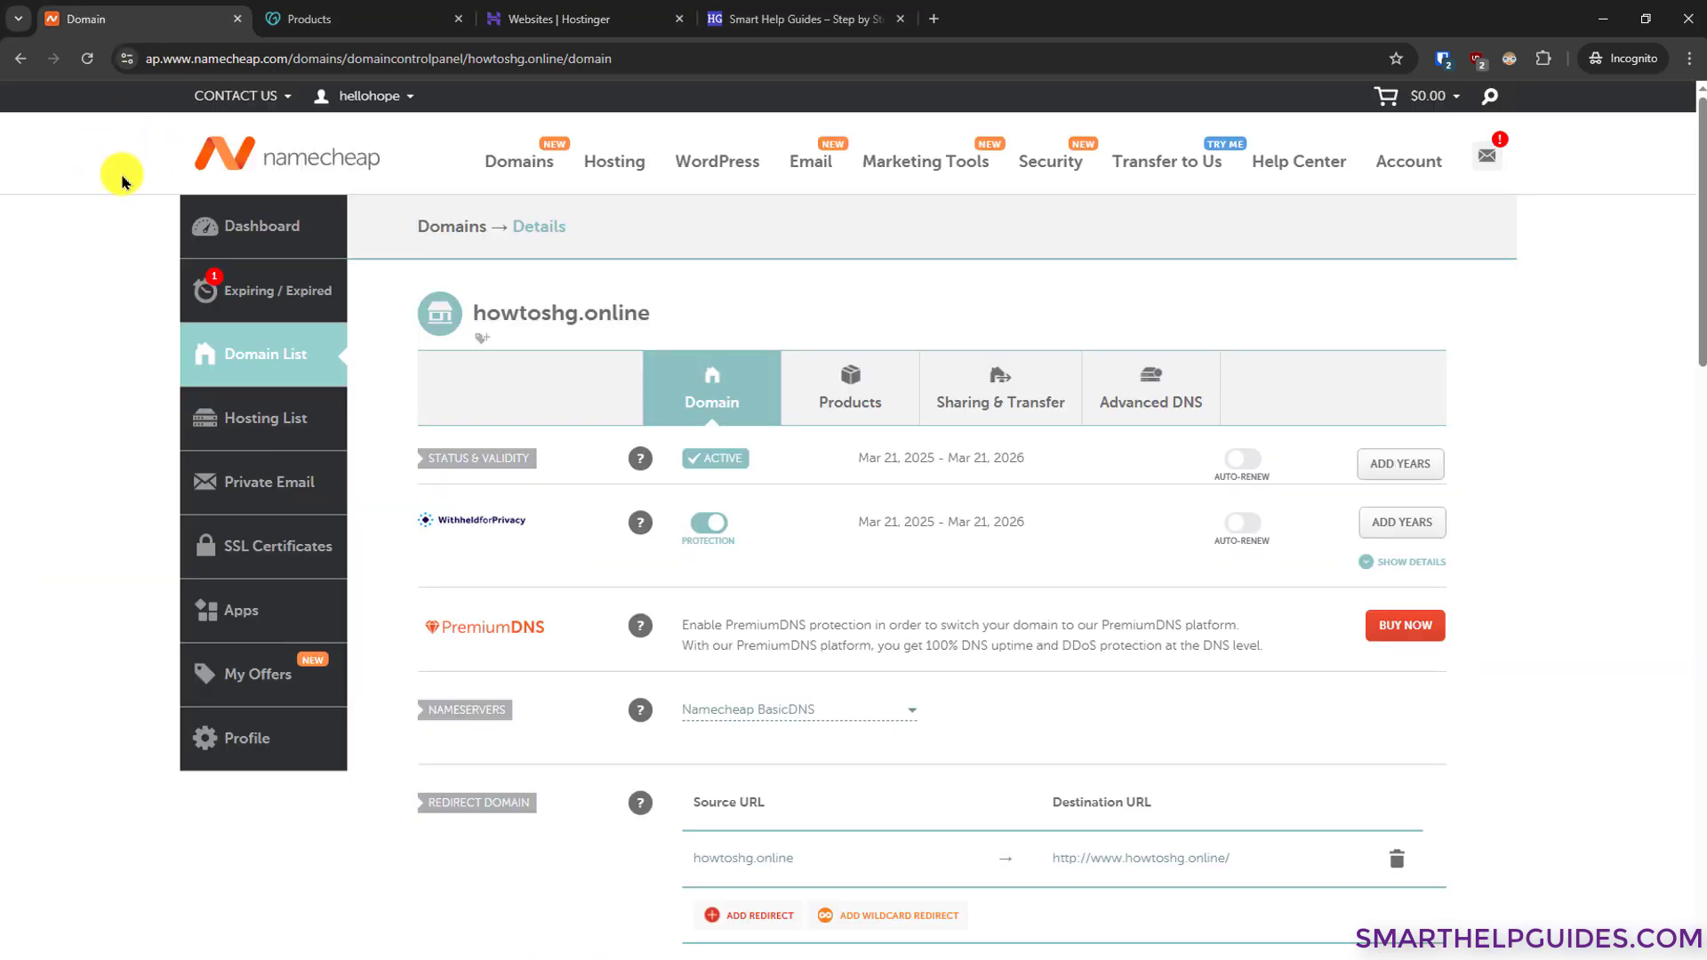
{"action": "left_click", "coordinate": [524, 19]}
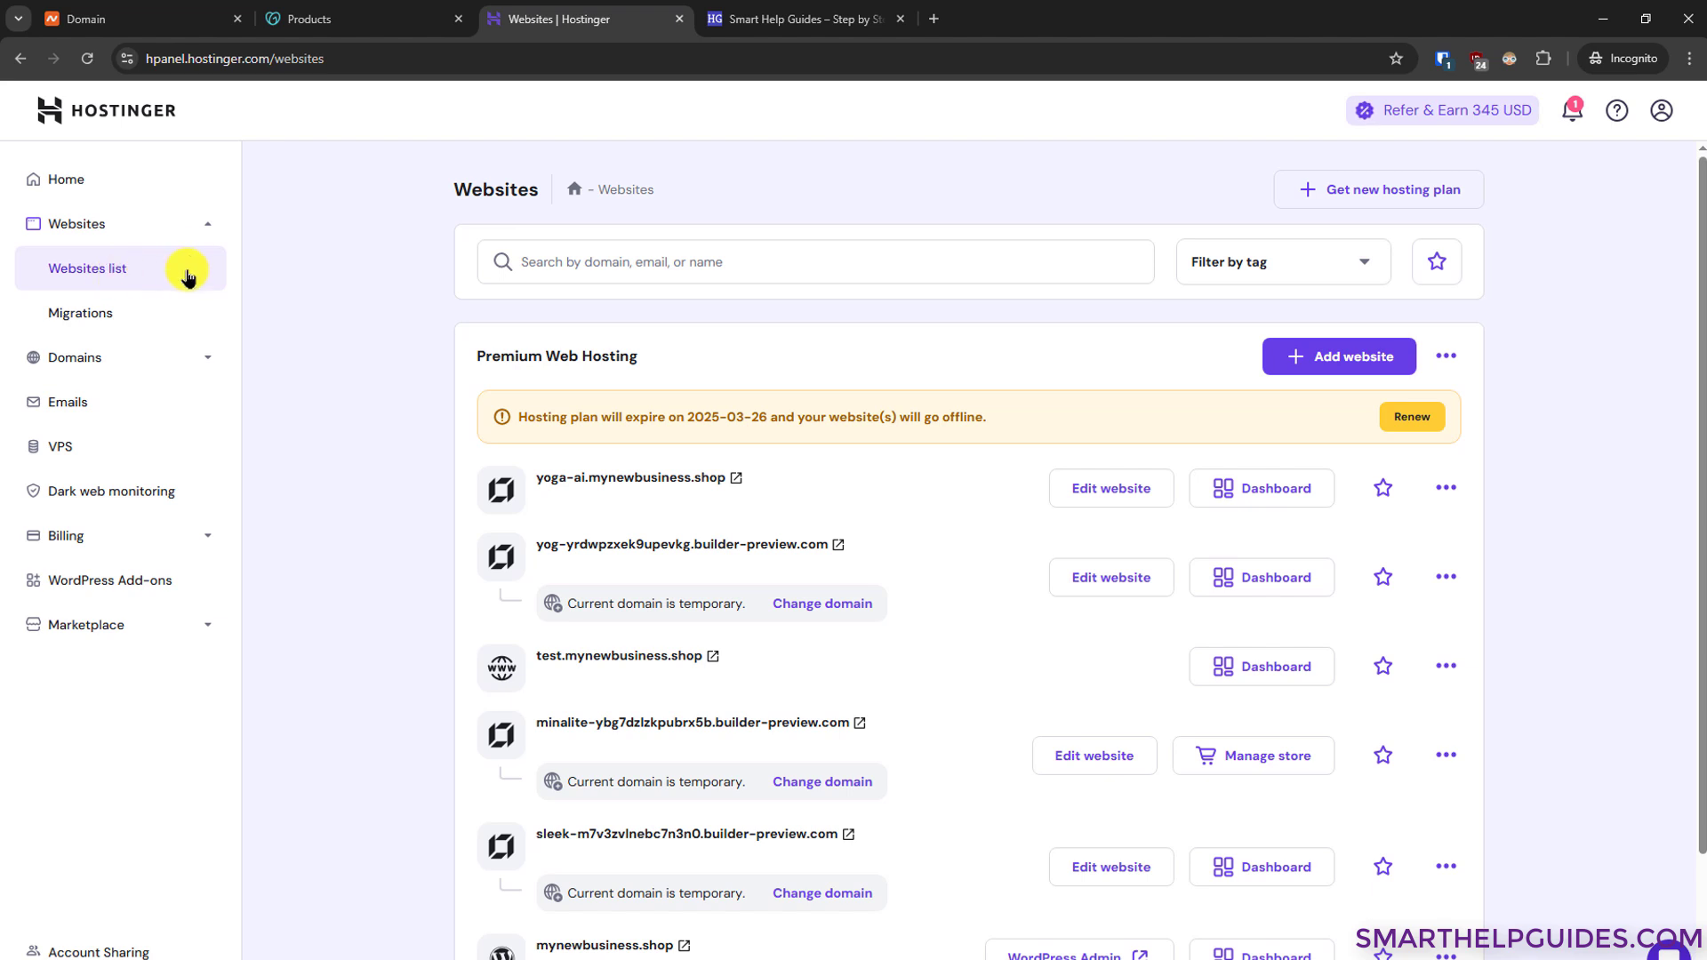
{"action": "left_click", "coordinate": [1299, 361]}
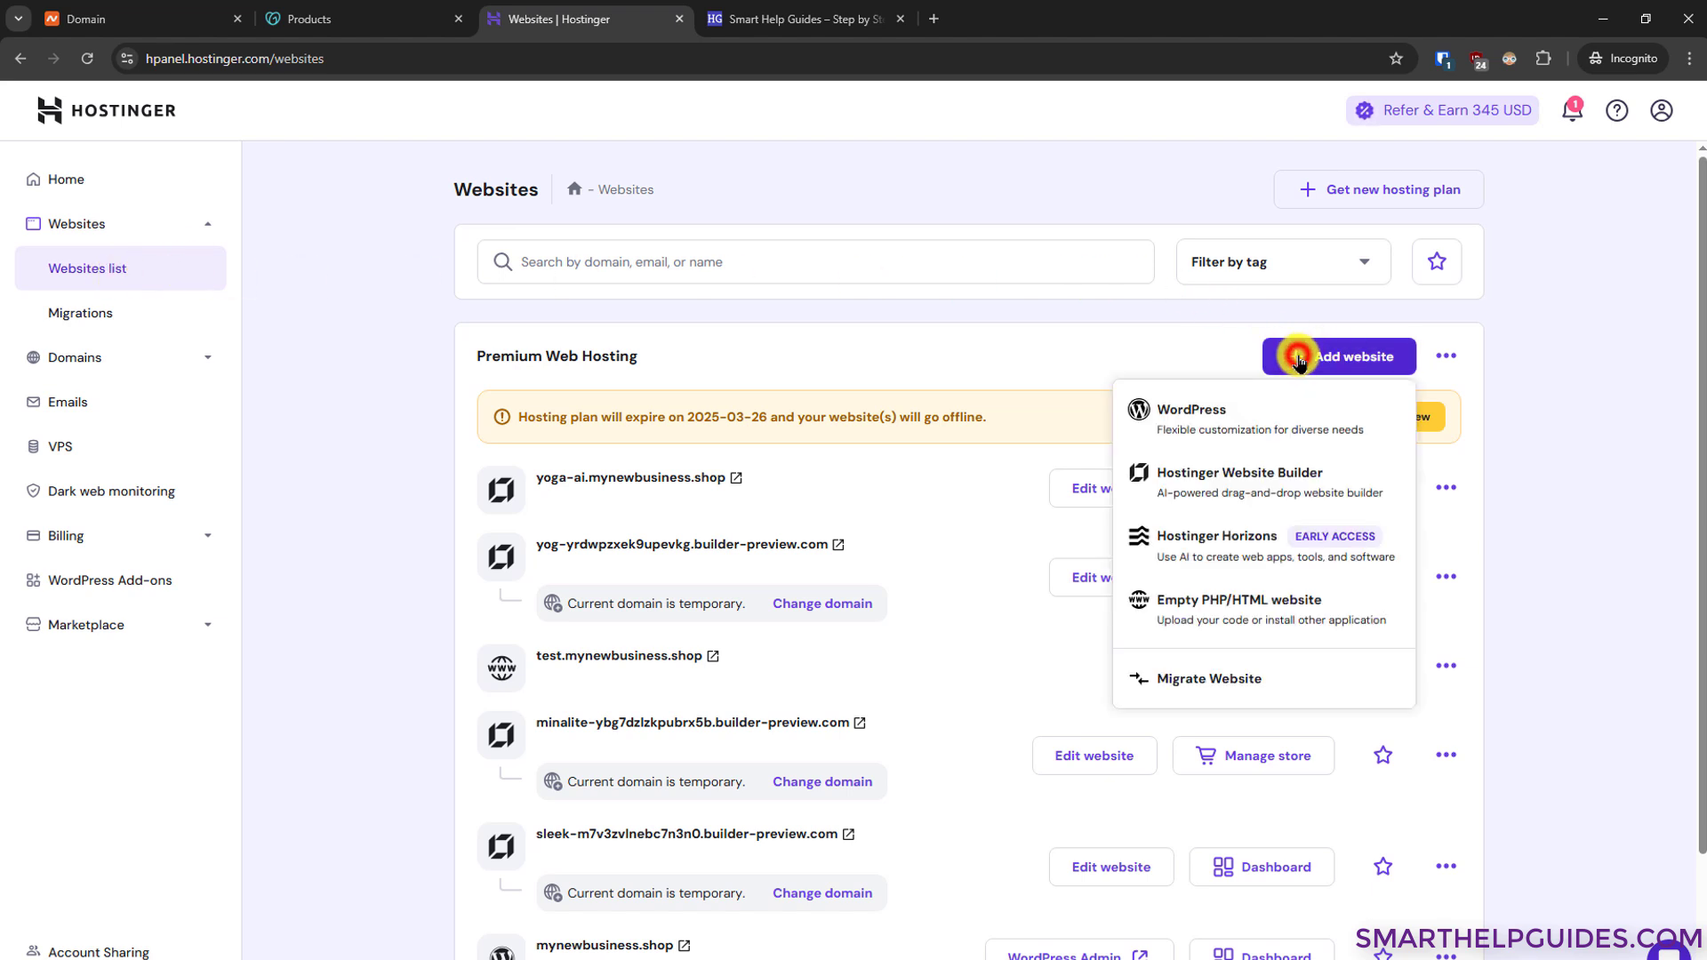
{"action": "left_click", "coordinate": [1270, 614]}
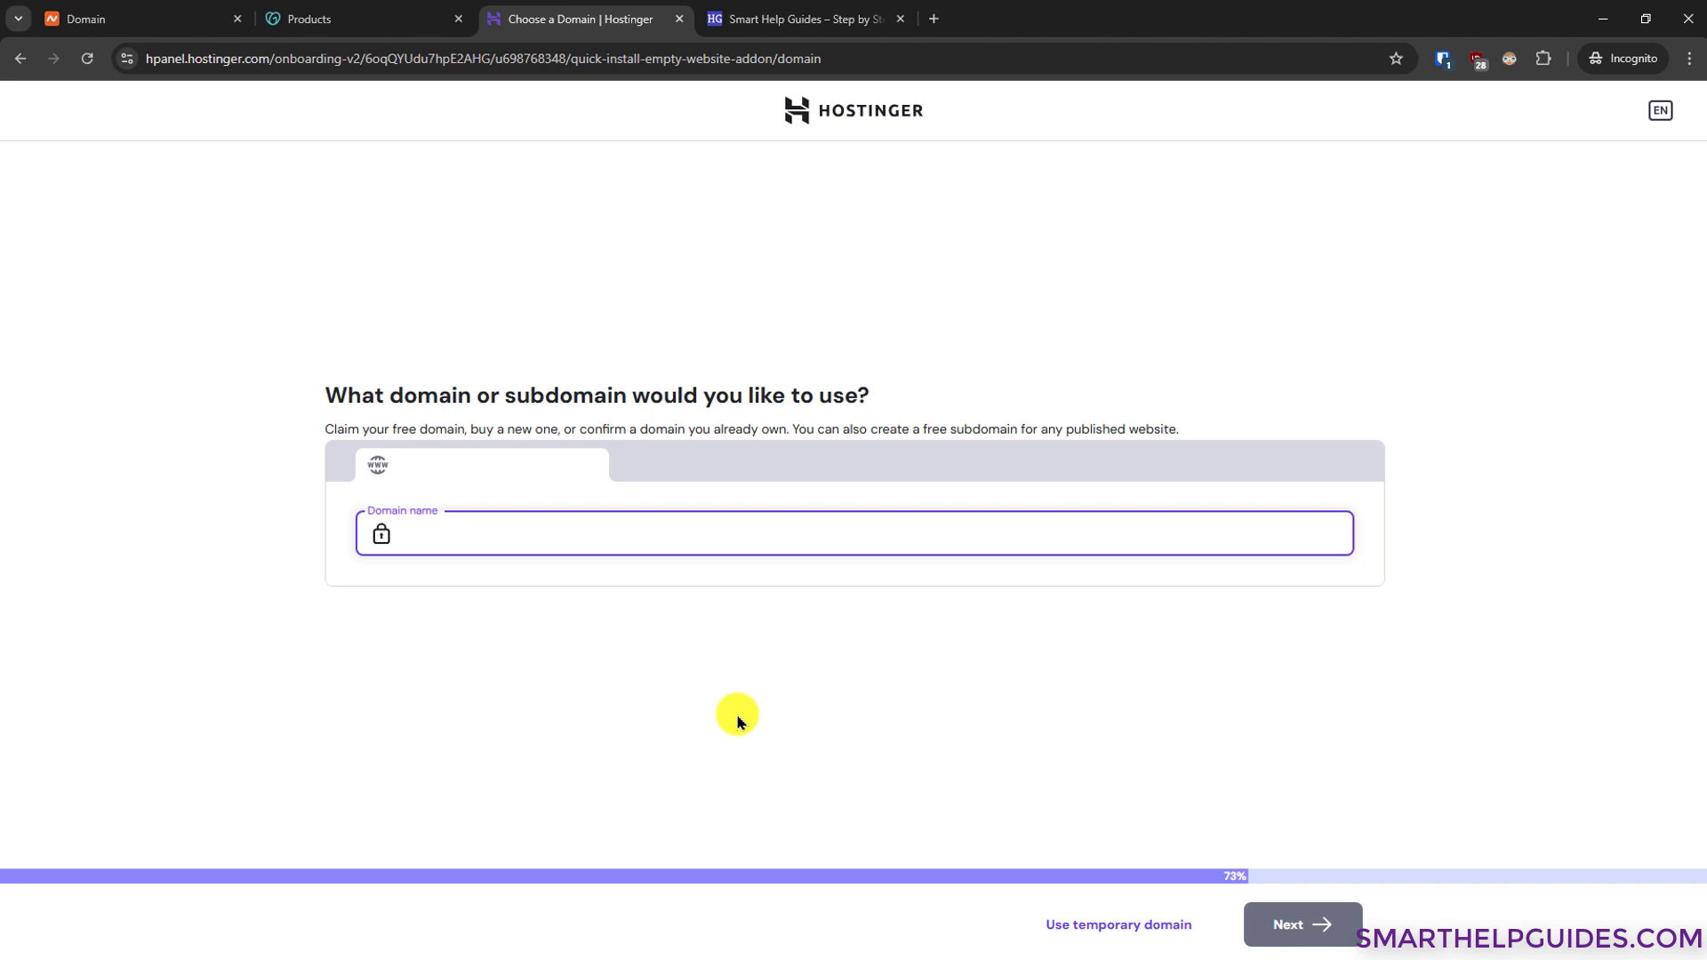
Select the howtoshg.online heading on Namecheap's domain details page and copy it
{"action": "left_click", "coordinate": [131, 12]}
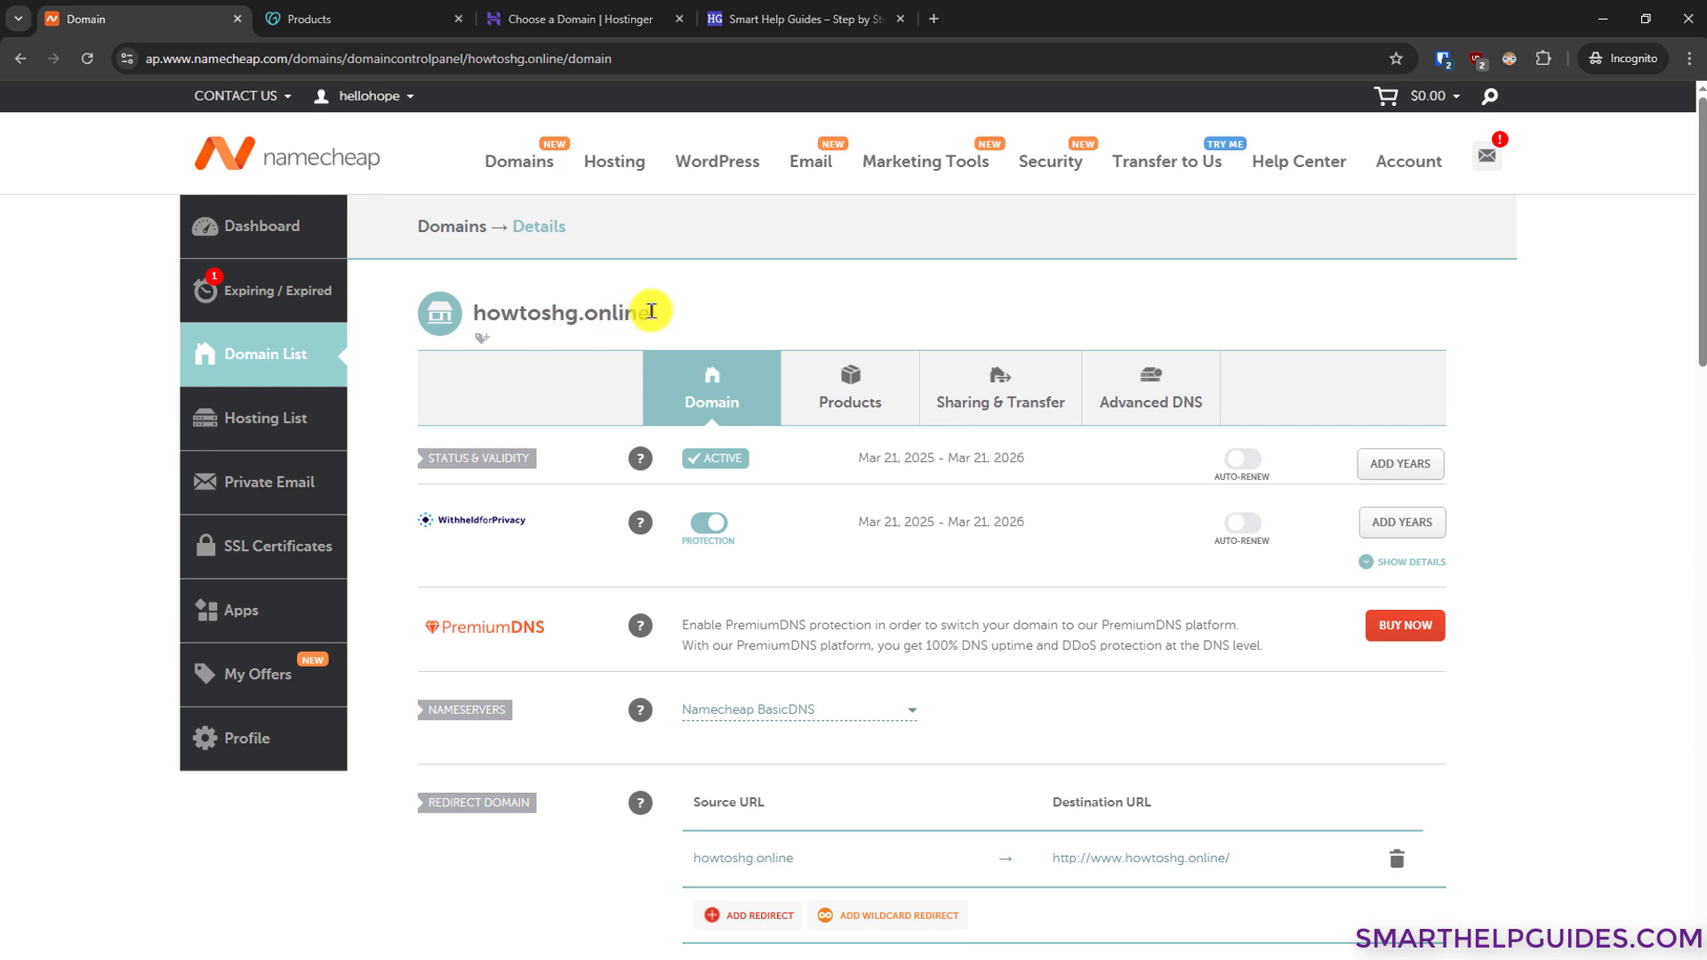
{"action": "left_click_drag", "start_coordinate": [653, 311], "coordinate": [484, 317]}
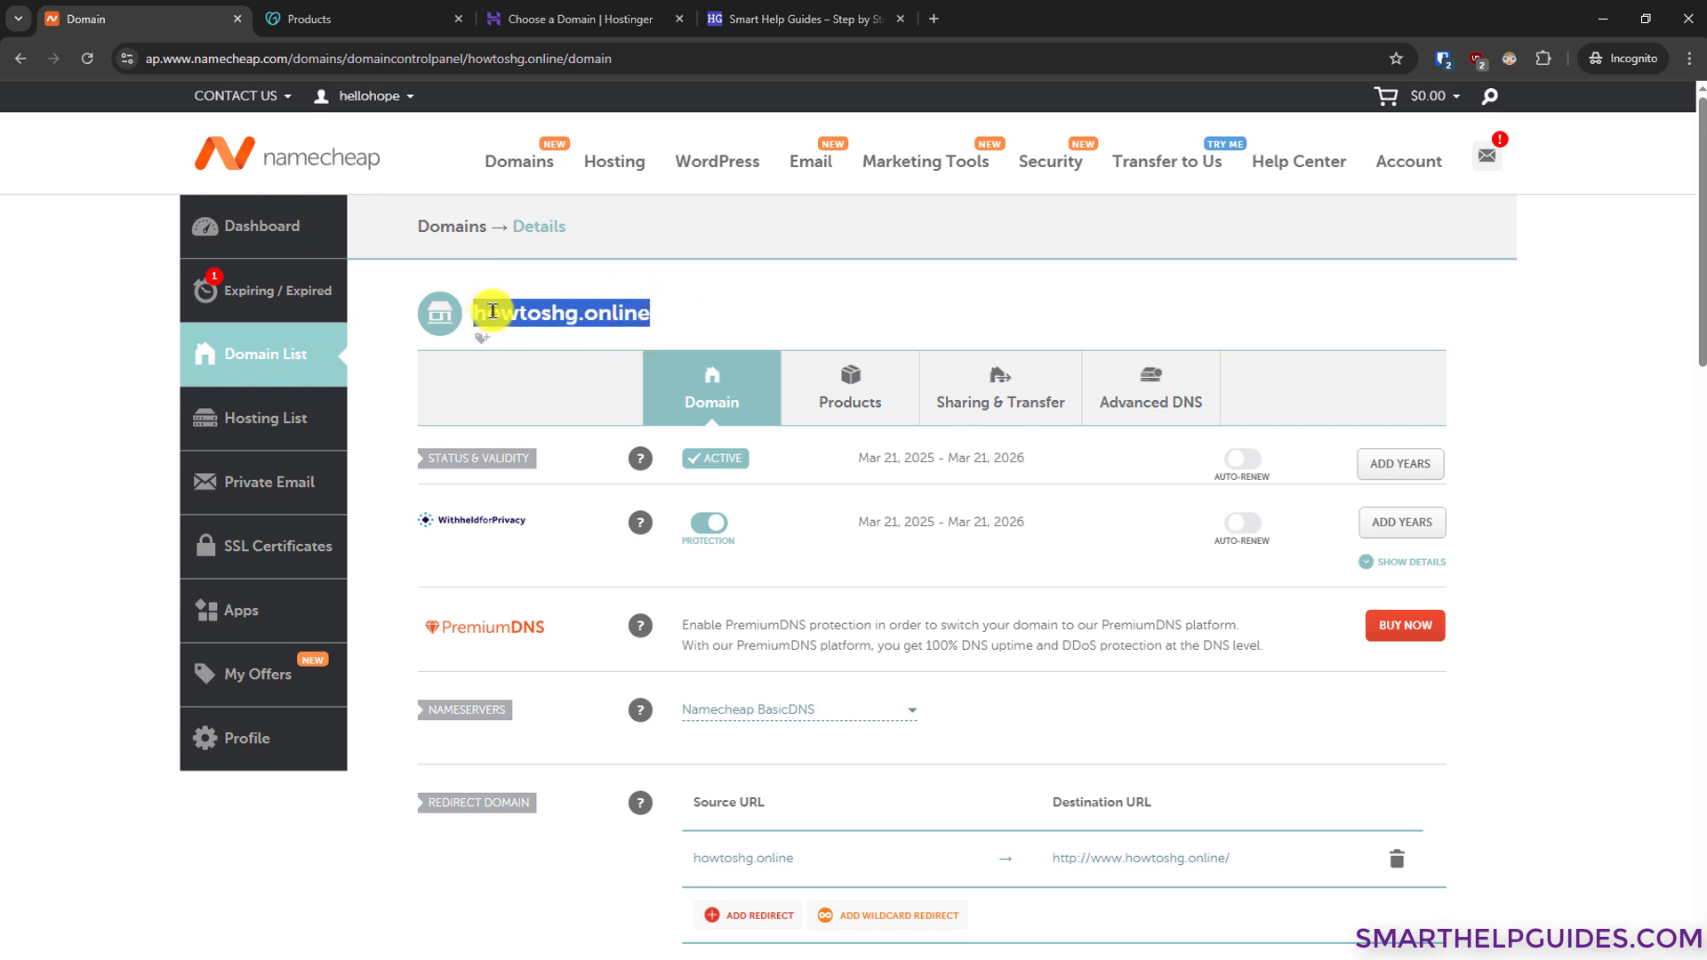
{"action": "right_click", "coordinate": [492, 312]}
{"action": "left_click", "coordinate": [536, 334]}
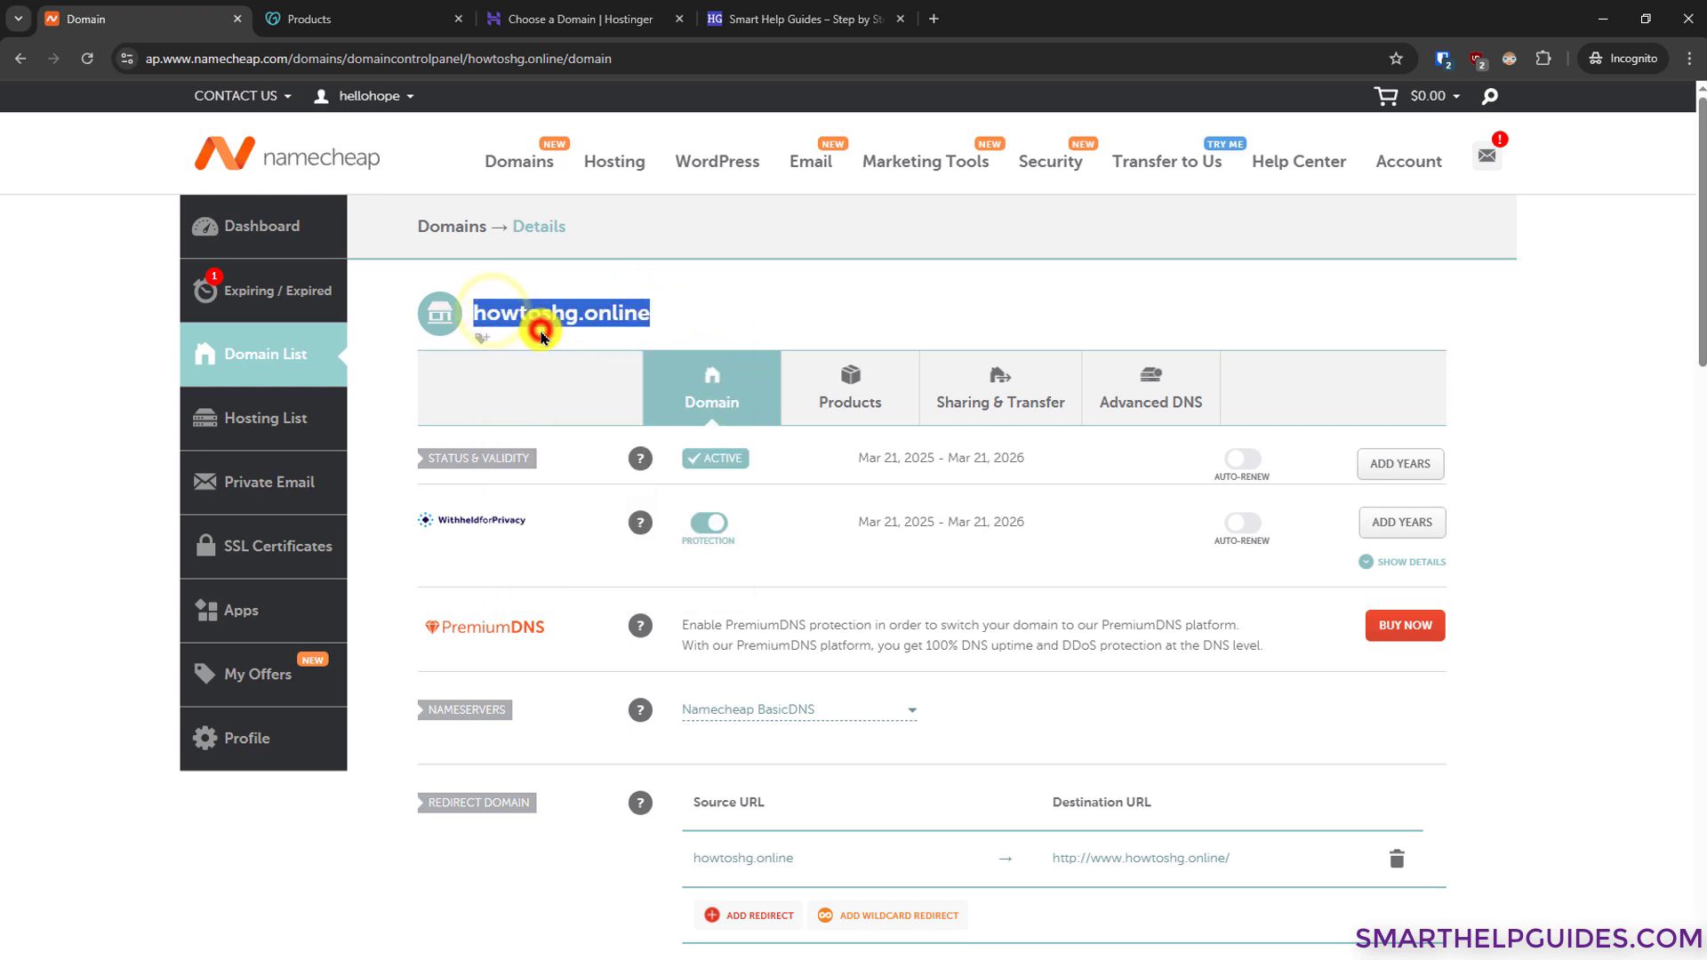
Paste howtoshg.online as the already-owned domain and continue to create the website
{"action": "left_click", "coordinate": [568, 21]}
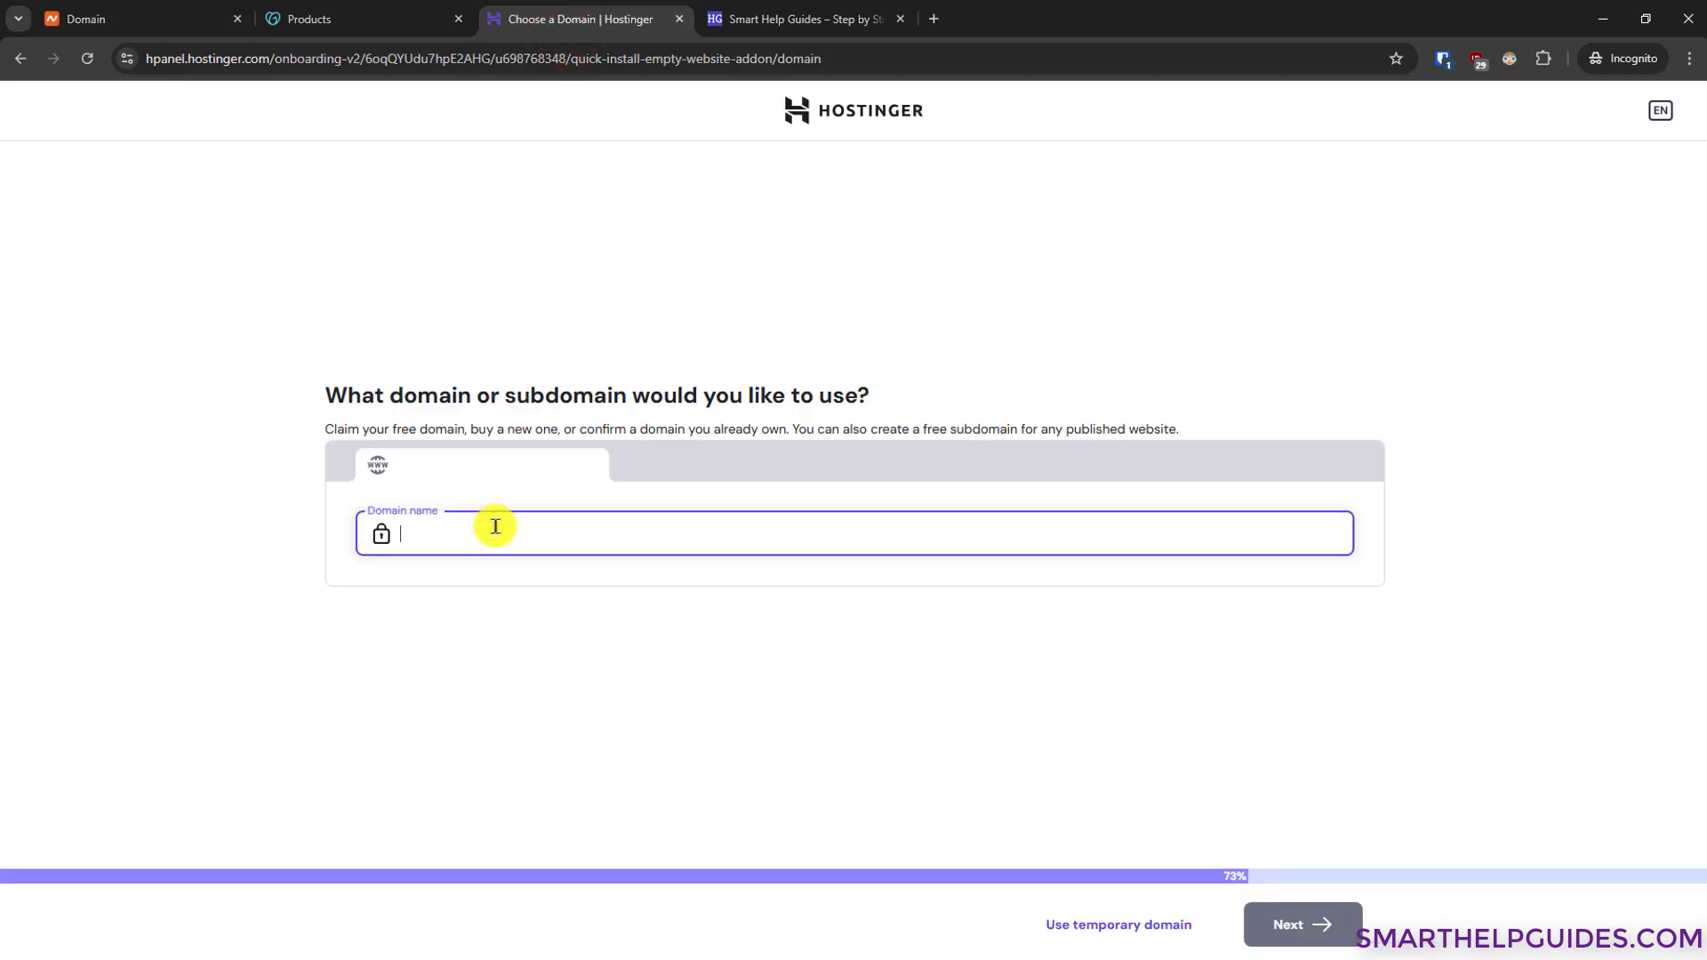
{"action": "key", "text": "ctrl+v"}
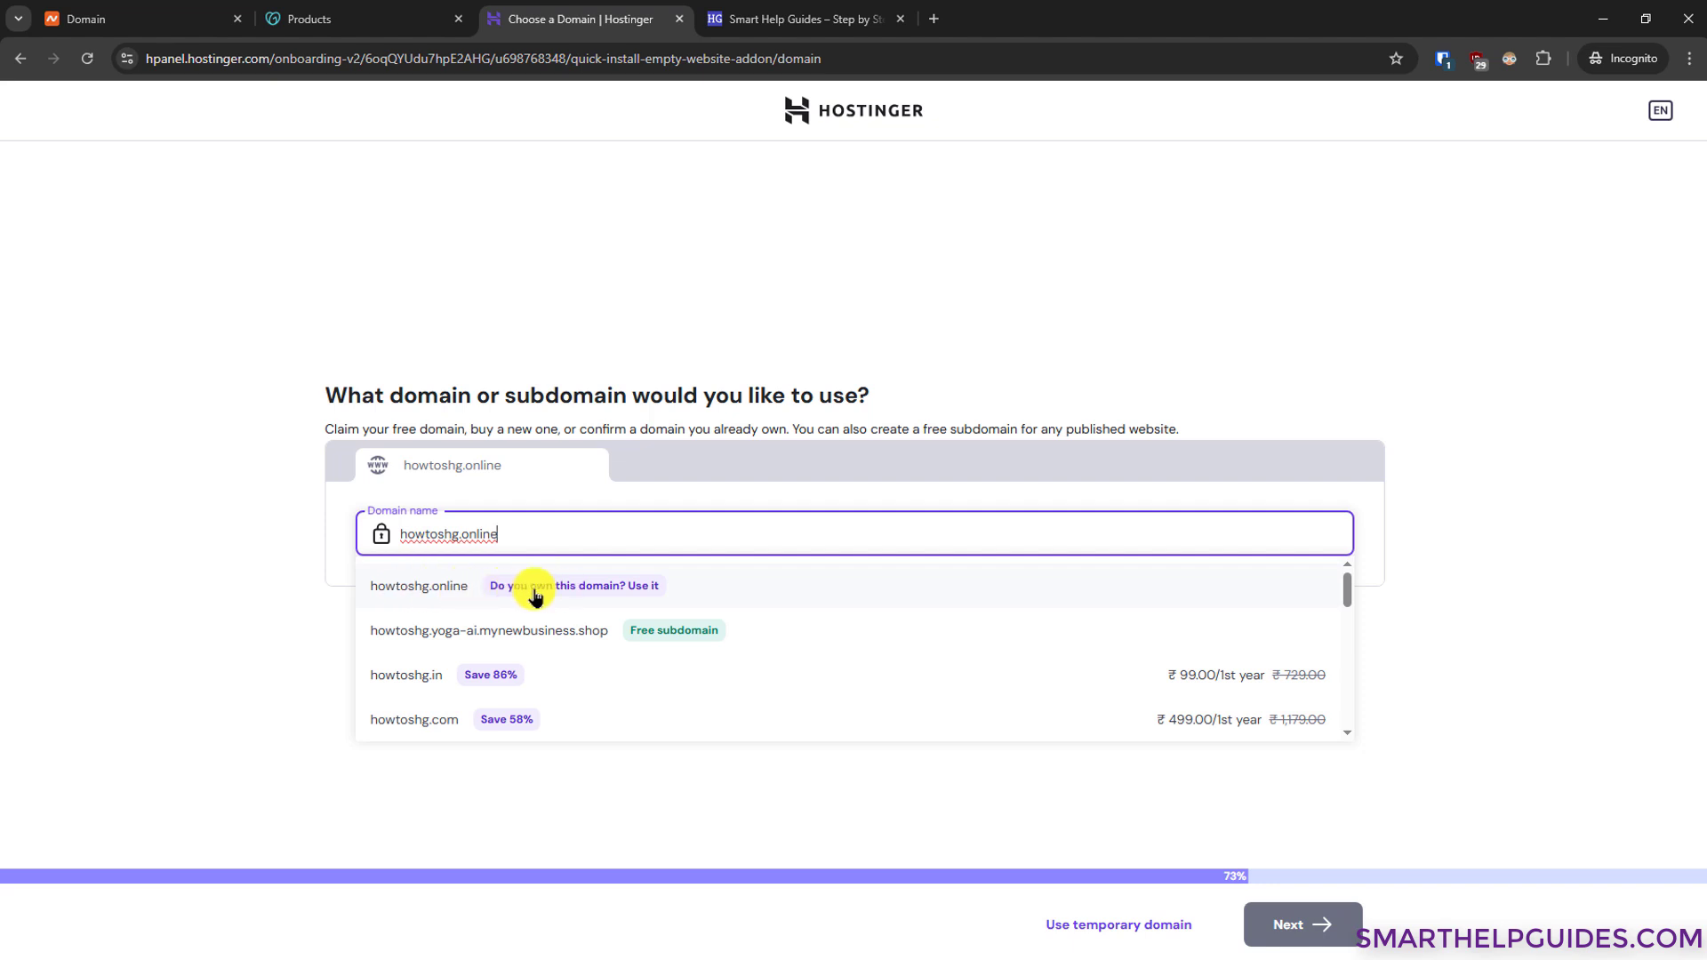
{"action": "left_click", "coordinate": [720, 594]}
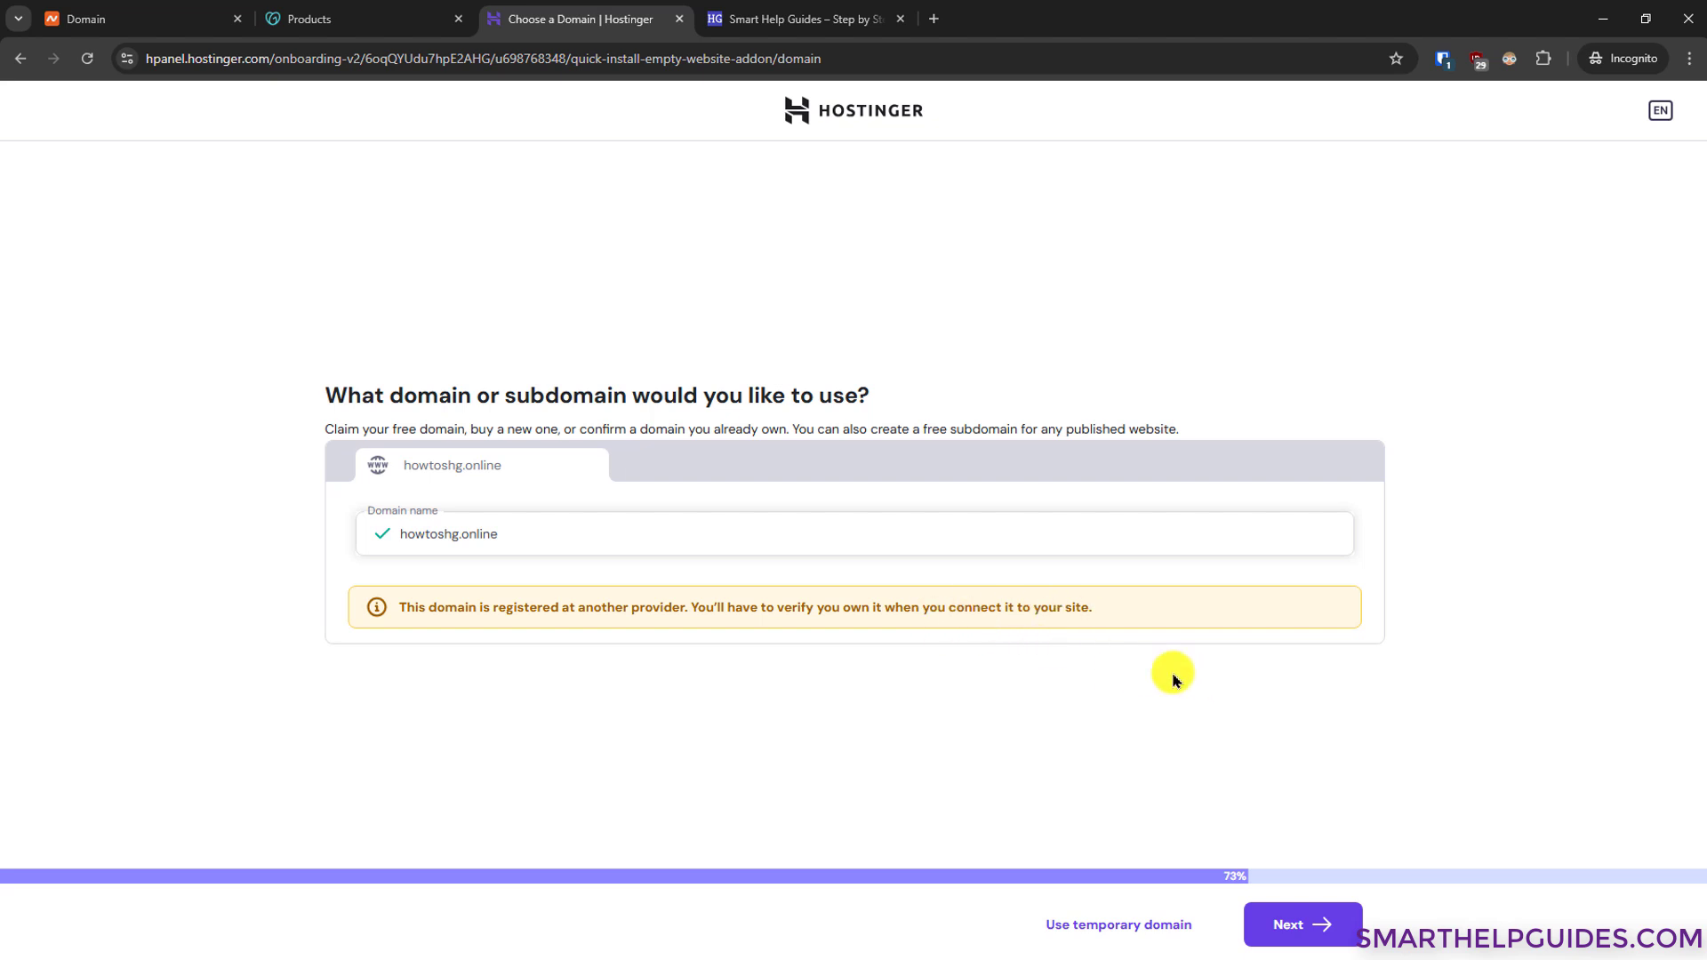
{"action": "left_click", "coordinate": [1334, 923]}
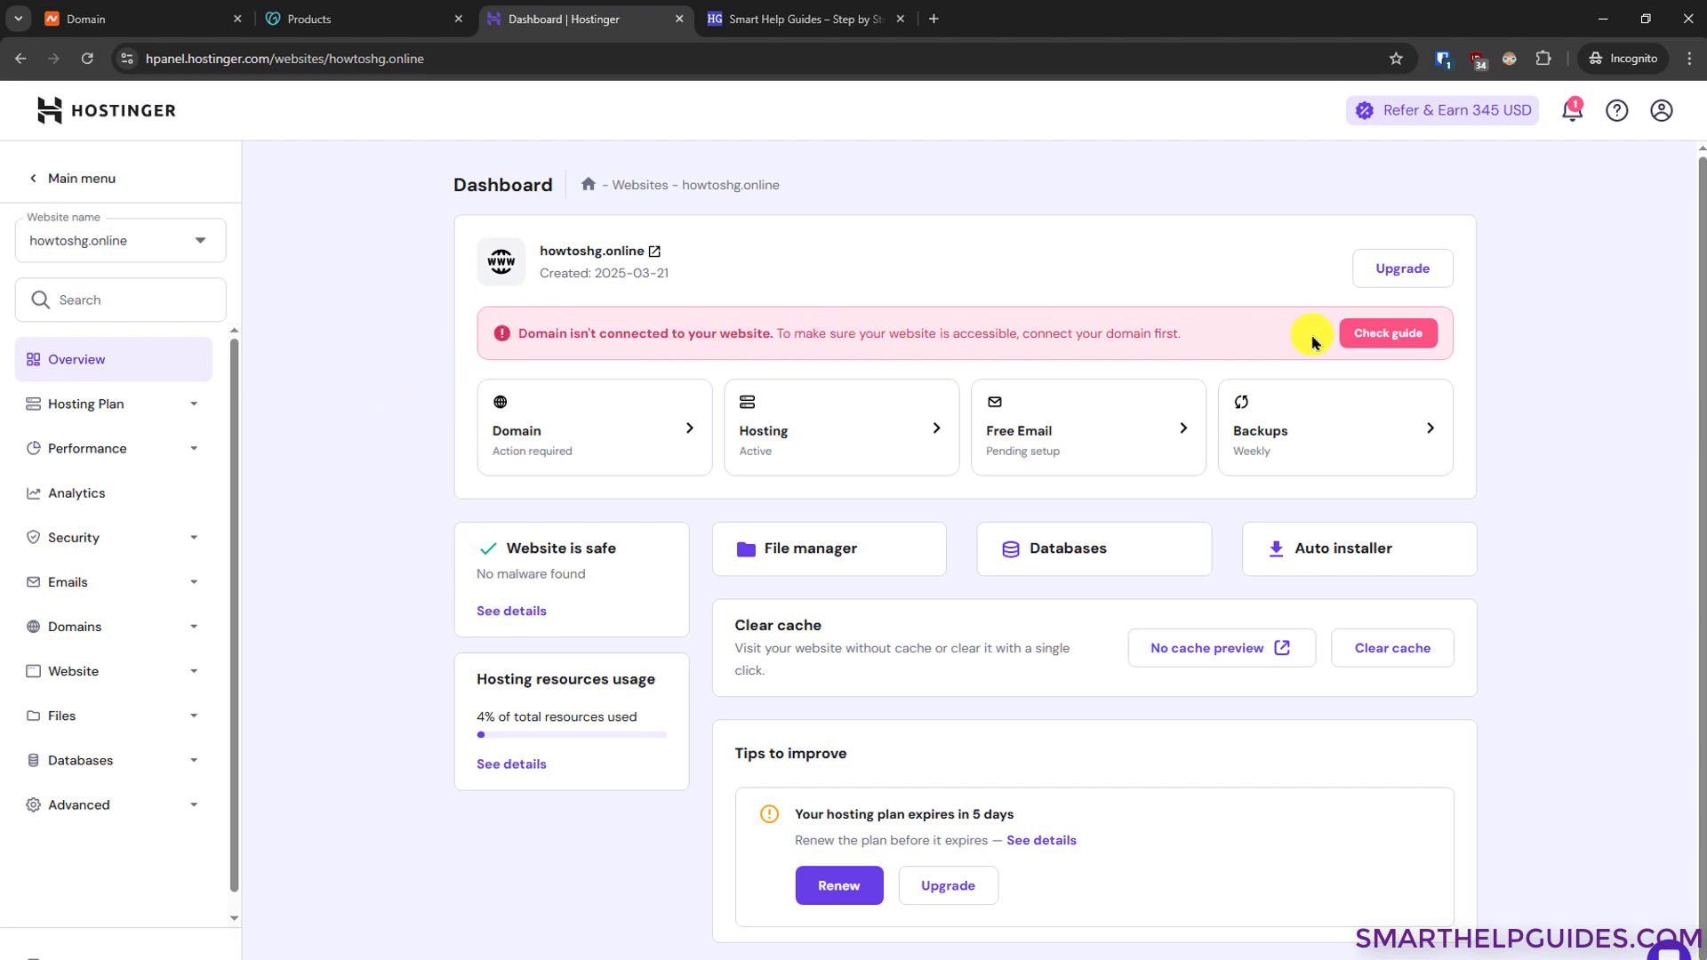
Open the connect-domain guide, copy ns1.dns-parking.com, and return to Namecheap
{"action": "left_click", "coordinate": [1376, 336]}
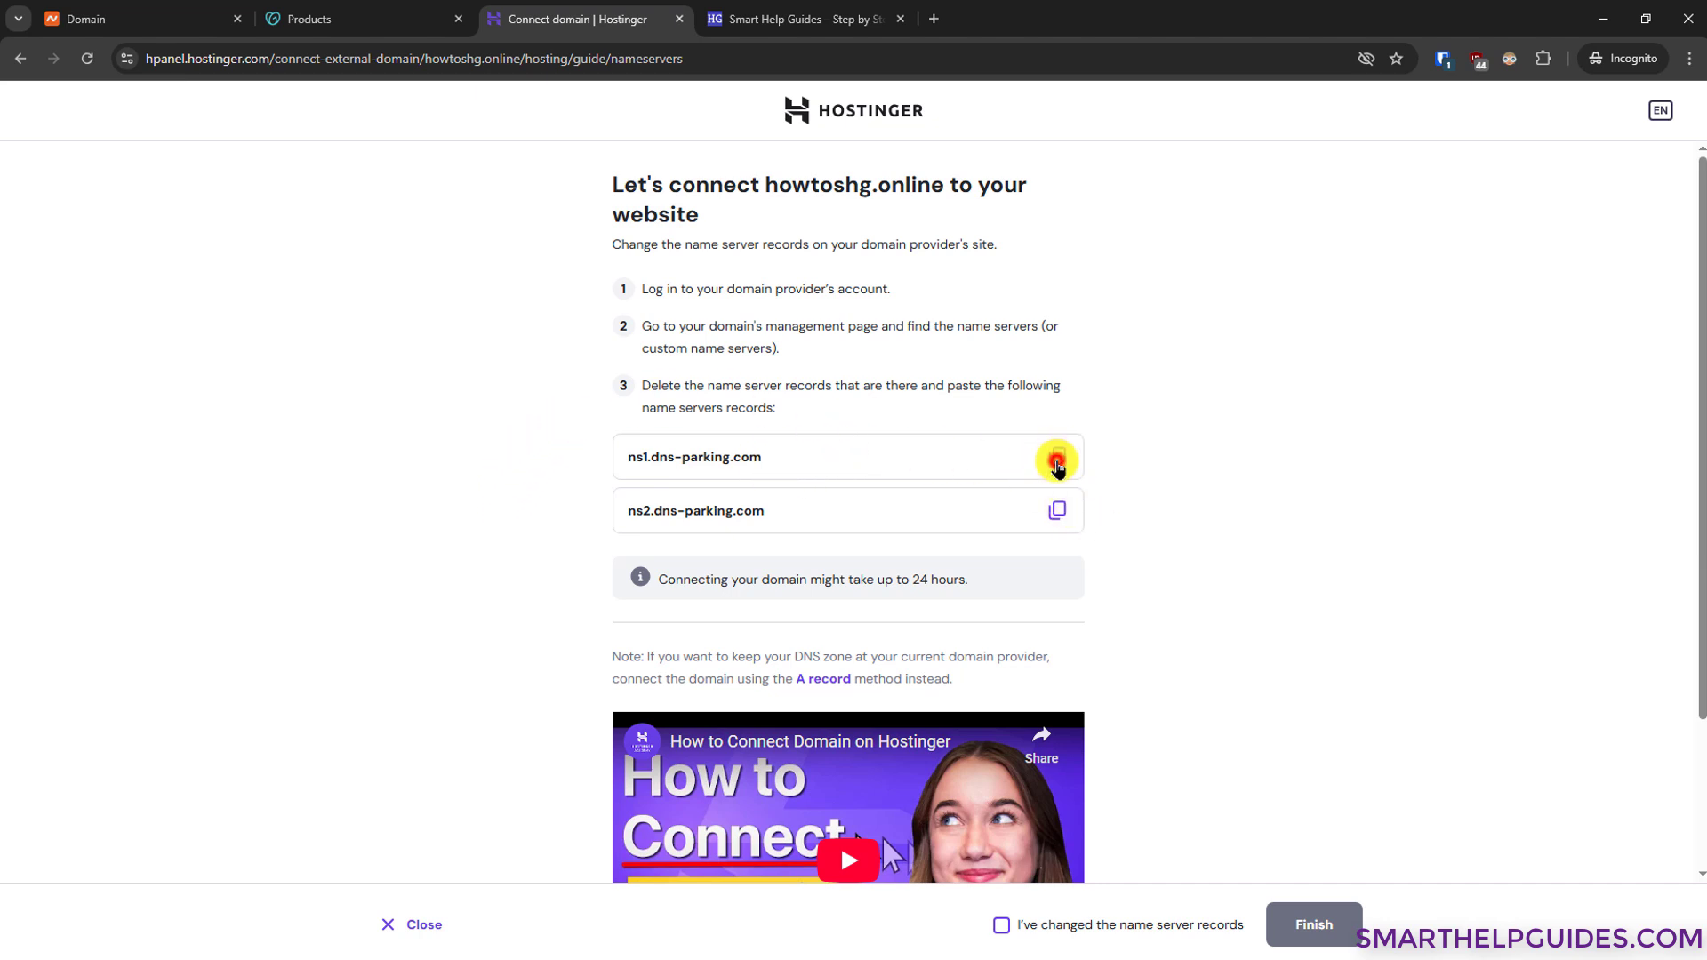
{"action": "left_click", "coordinate": [1058, 461]}
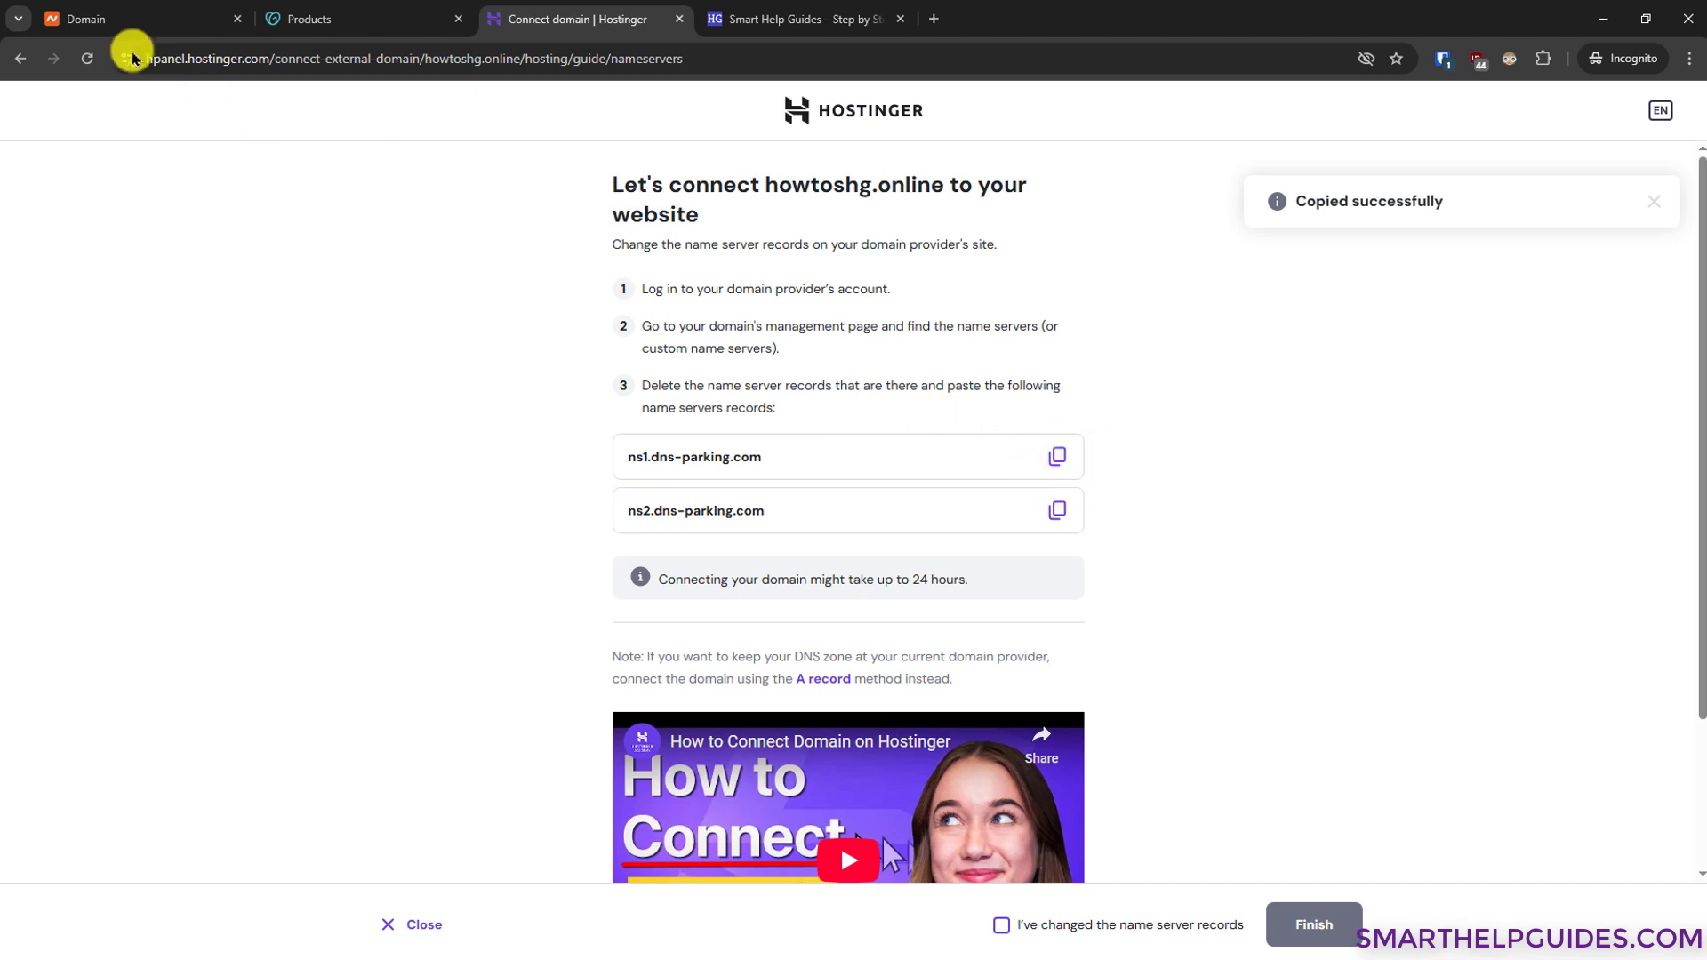
{"action": "left_click", "coordinate": [125, 17]}
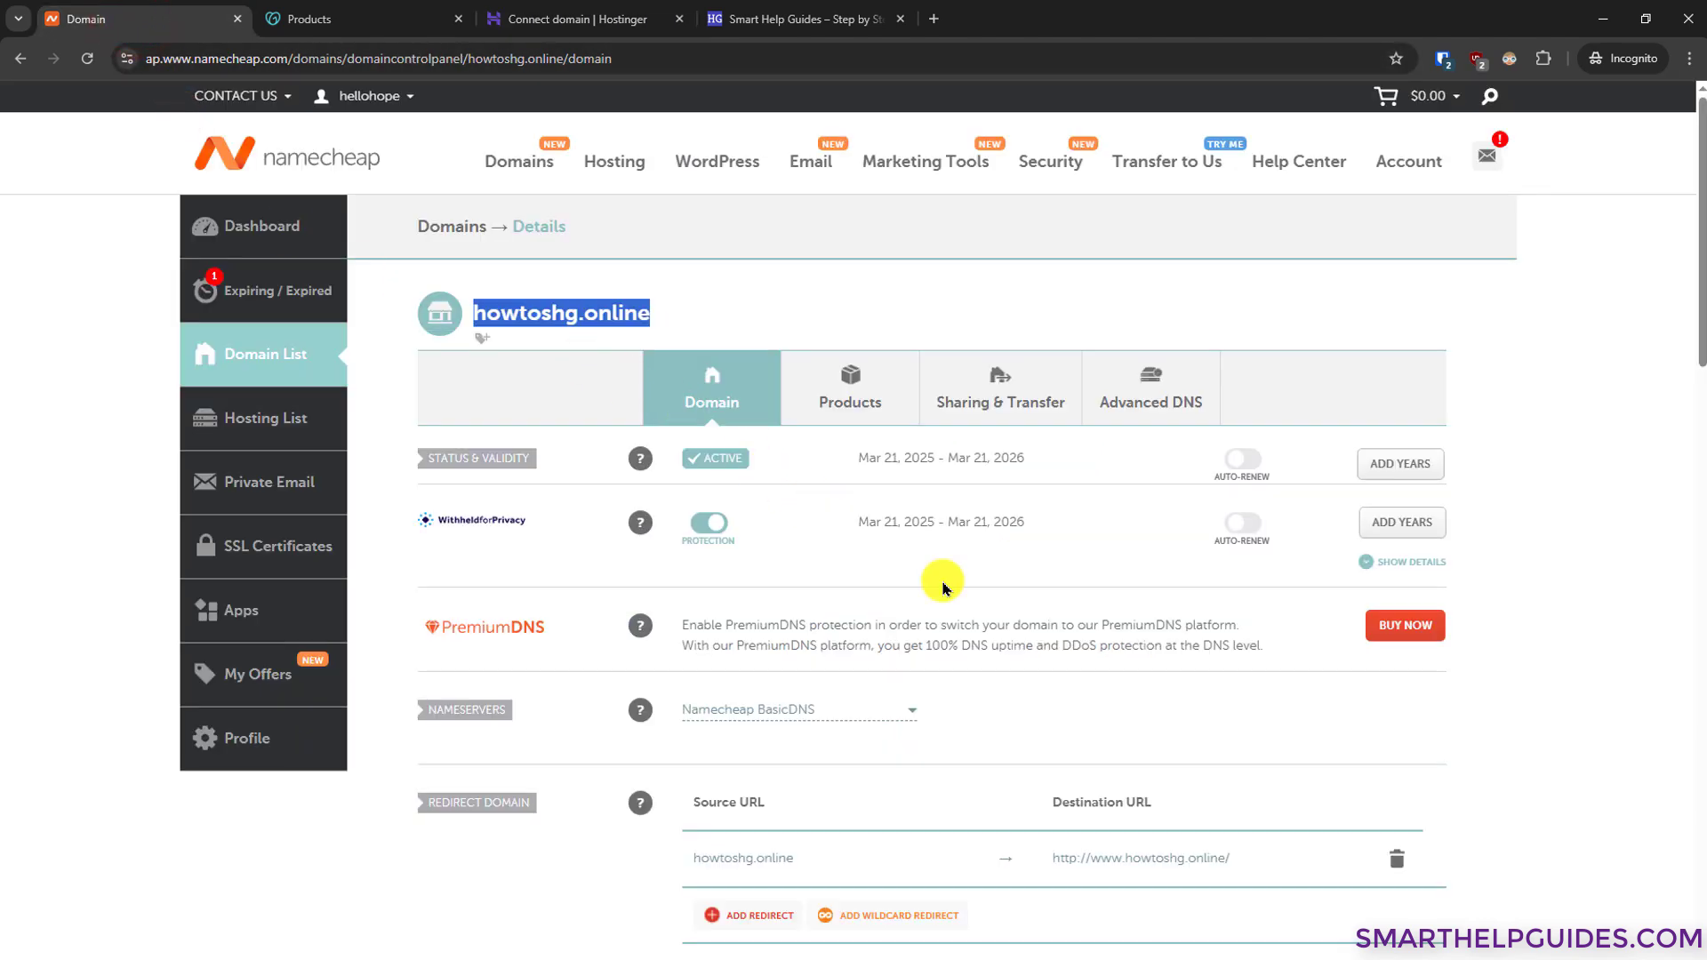
Switch the nameservers to Custom DNS and paste ns1.dns-parking.com into Nameserver 1
{"action": "scroll", "coordinate": [1334, 658], "scroll_direction": "down", "scroll_amount": 1}
{"action": "left_click", "coordinate": [1536, 667]}
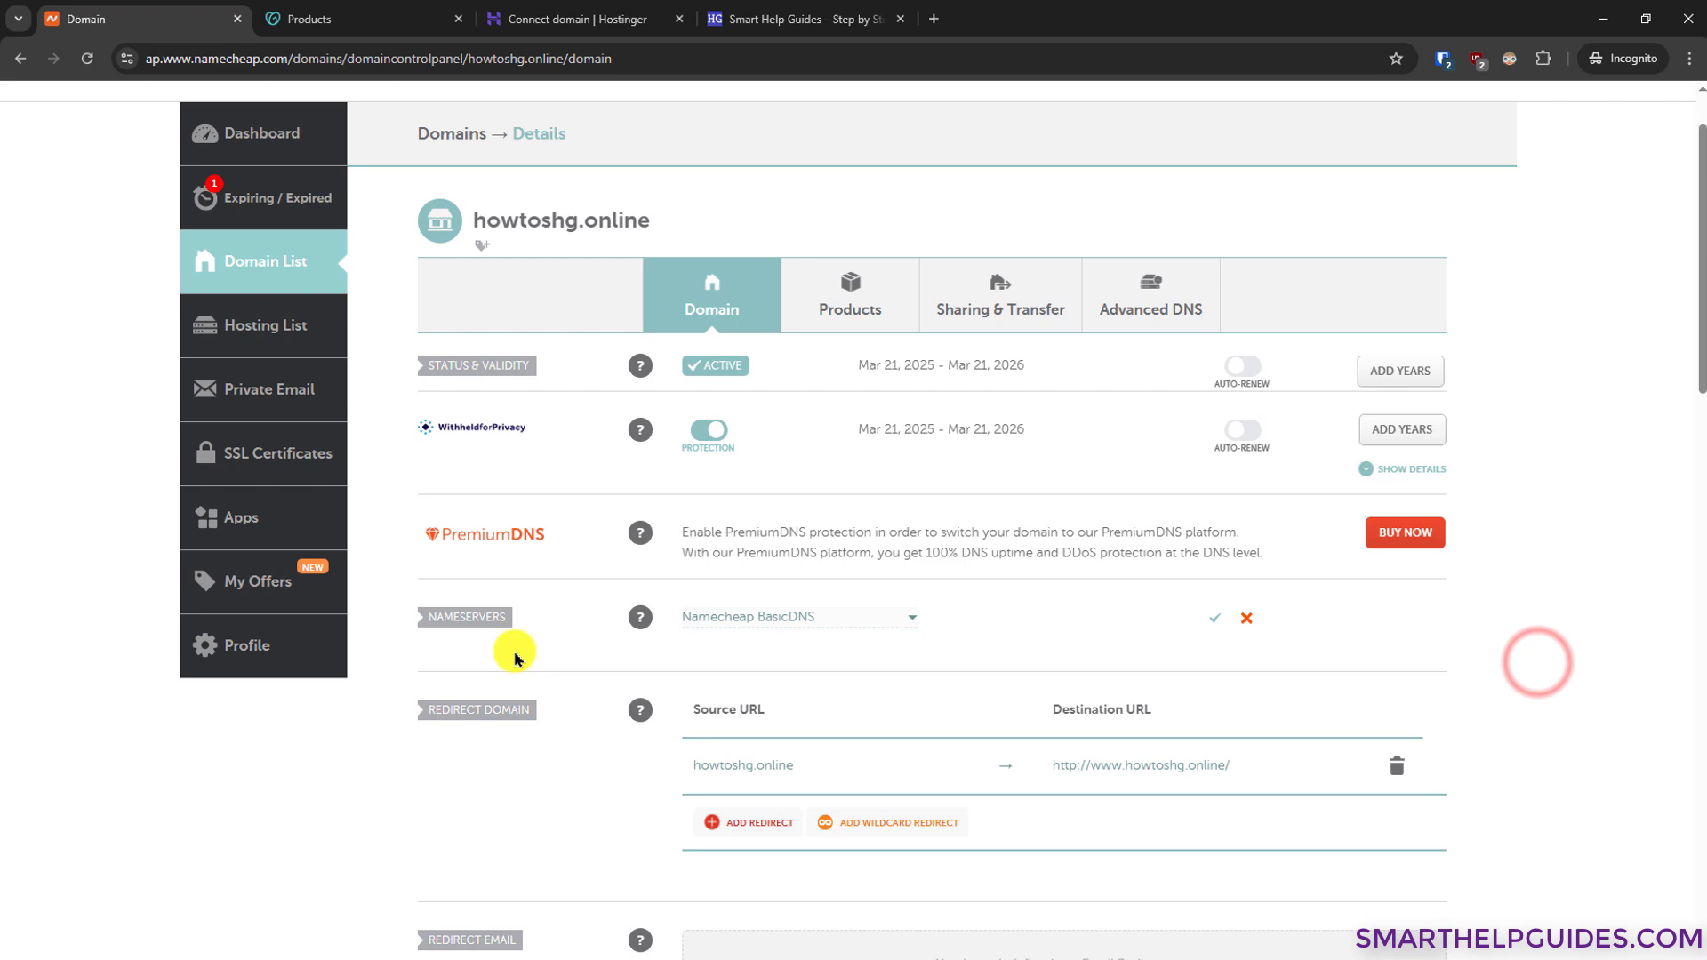
{"action": "left_click", "coordinate": [770, 616]}
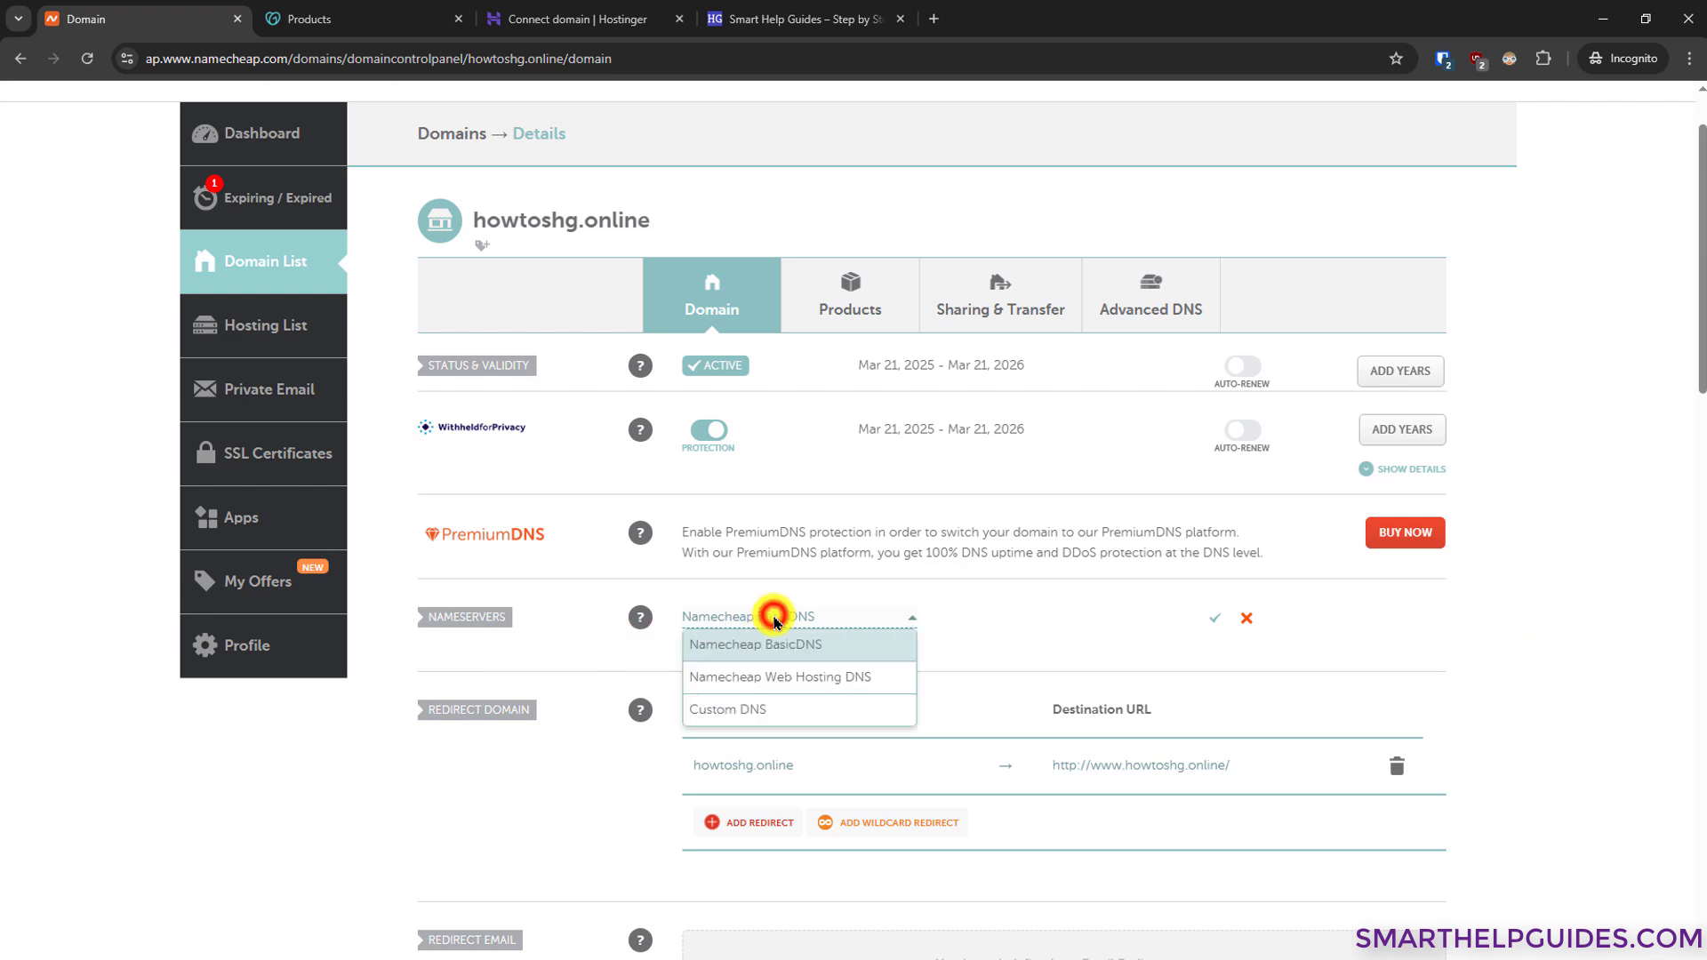
{"action": "left_click", "coordinate": [747, 704]}
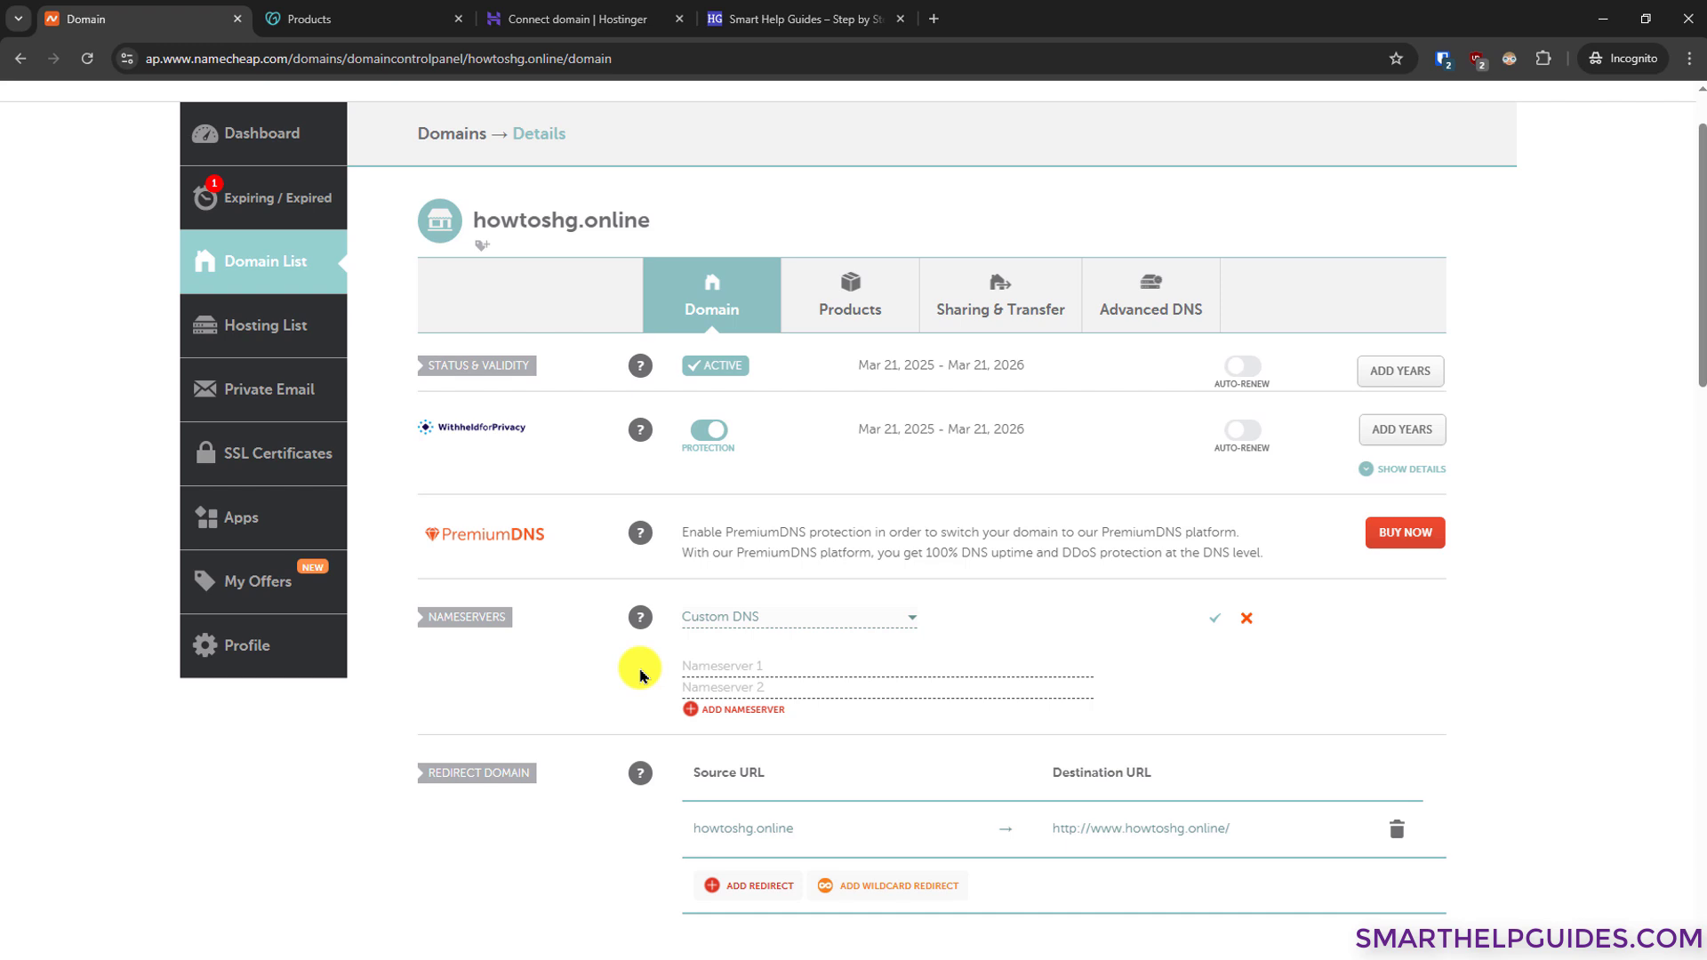
{"action": "right_click", "coordinate": [714, 670]}
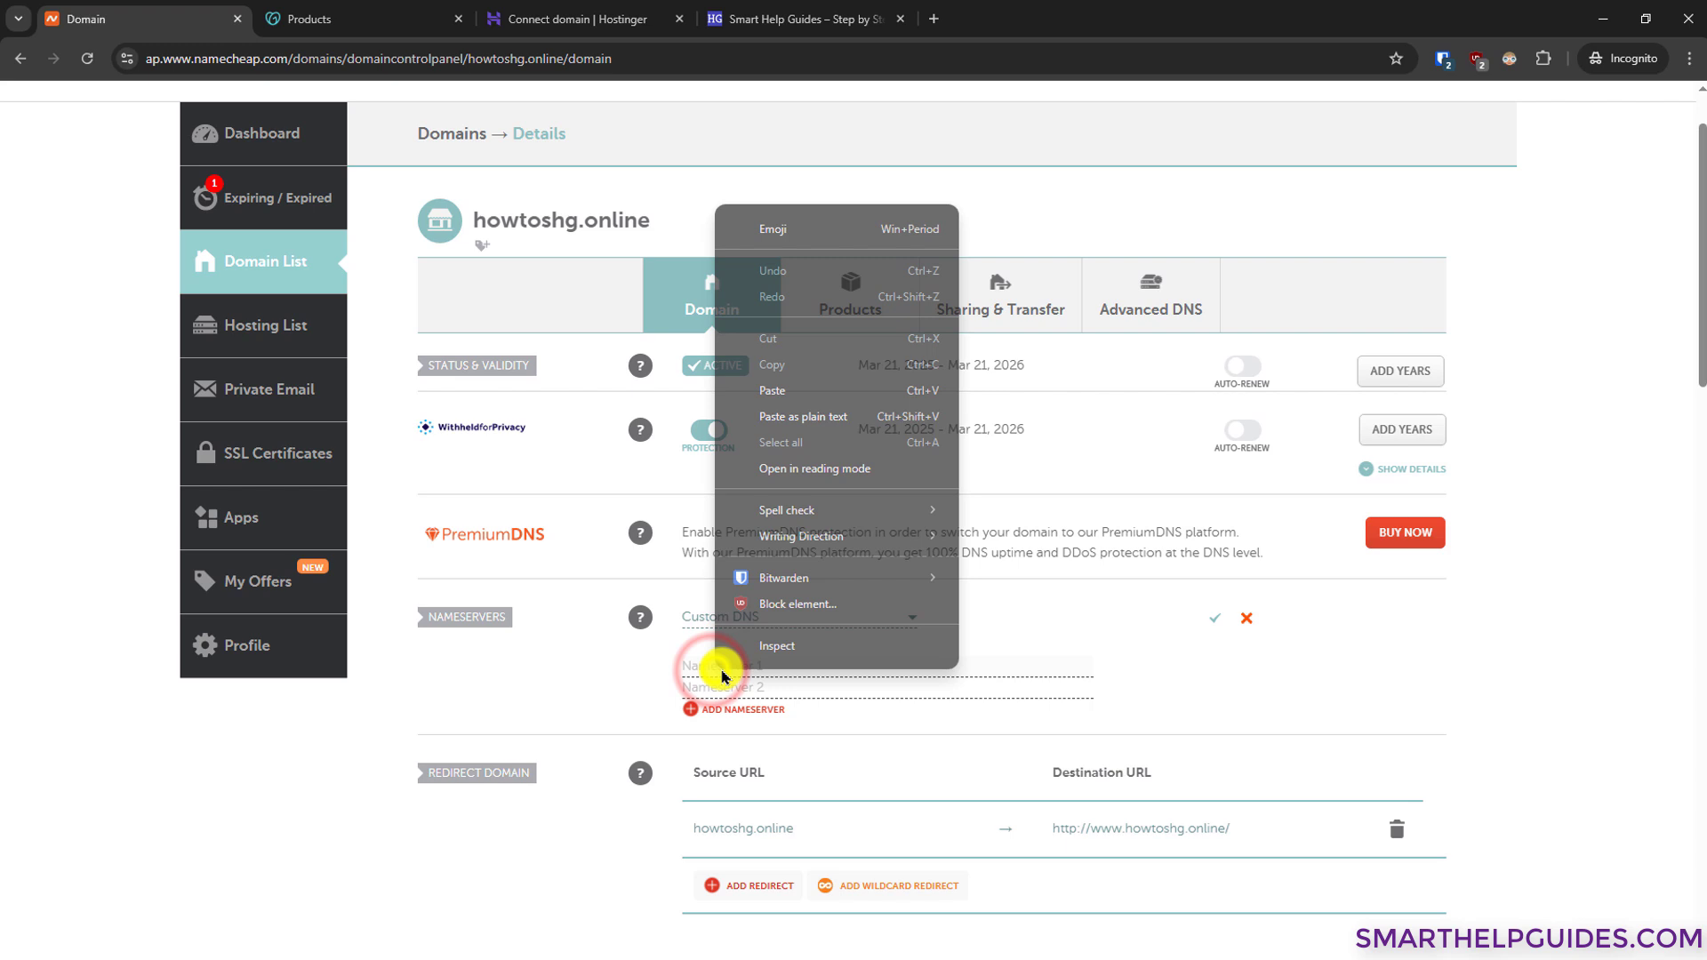
{"action": "left_click", "coordinate": [800, 416]}
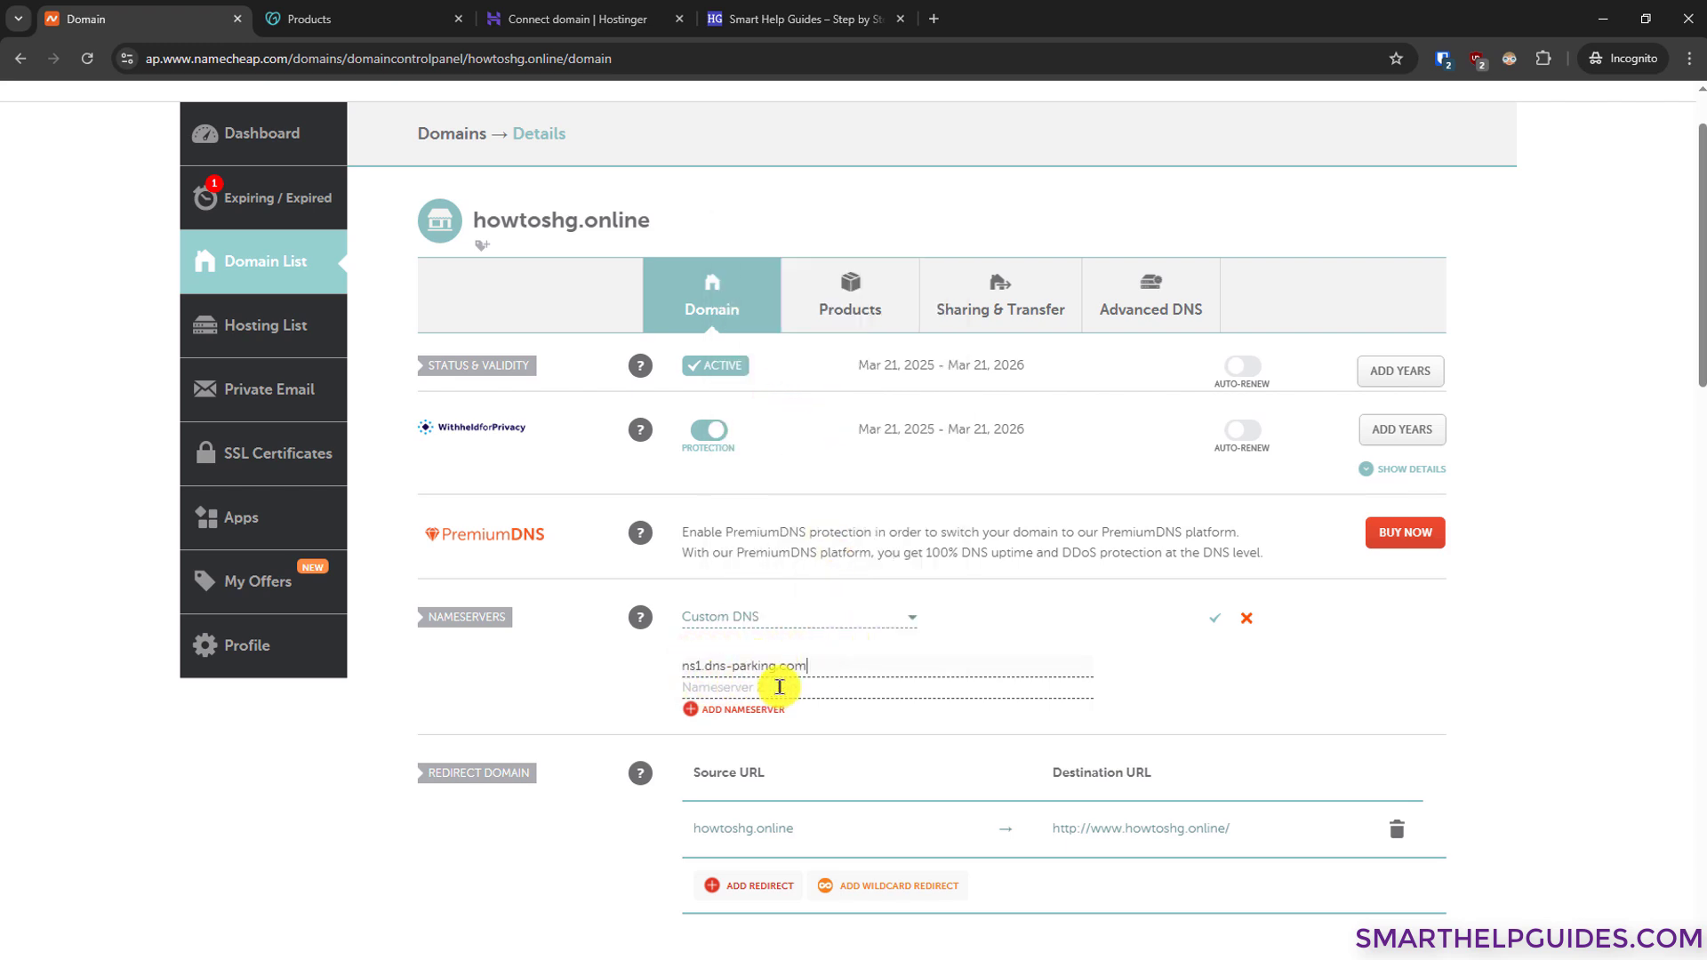
Copy ns2.dns-parking.com from Hostinger, paste it into Nameserver 2, and save the change
{"action": "left_click", "coordinate": [582, 16]}
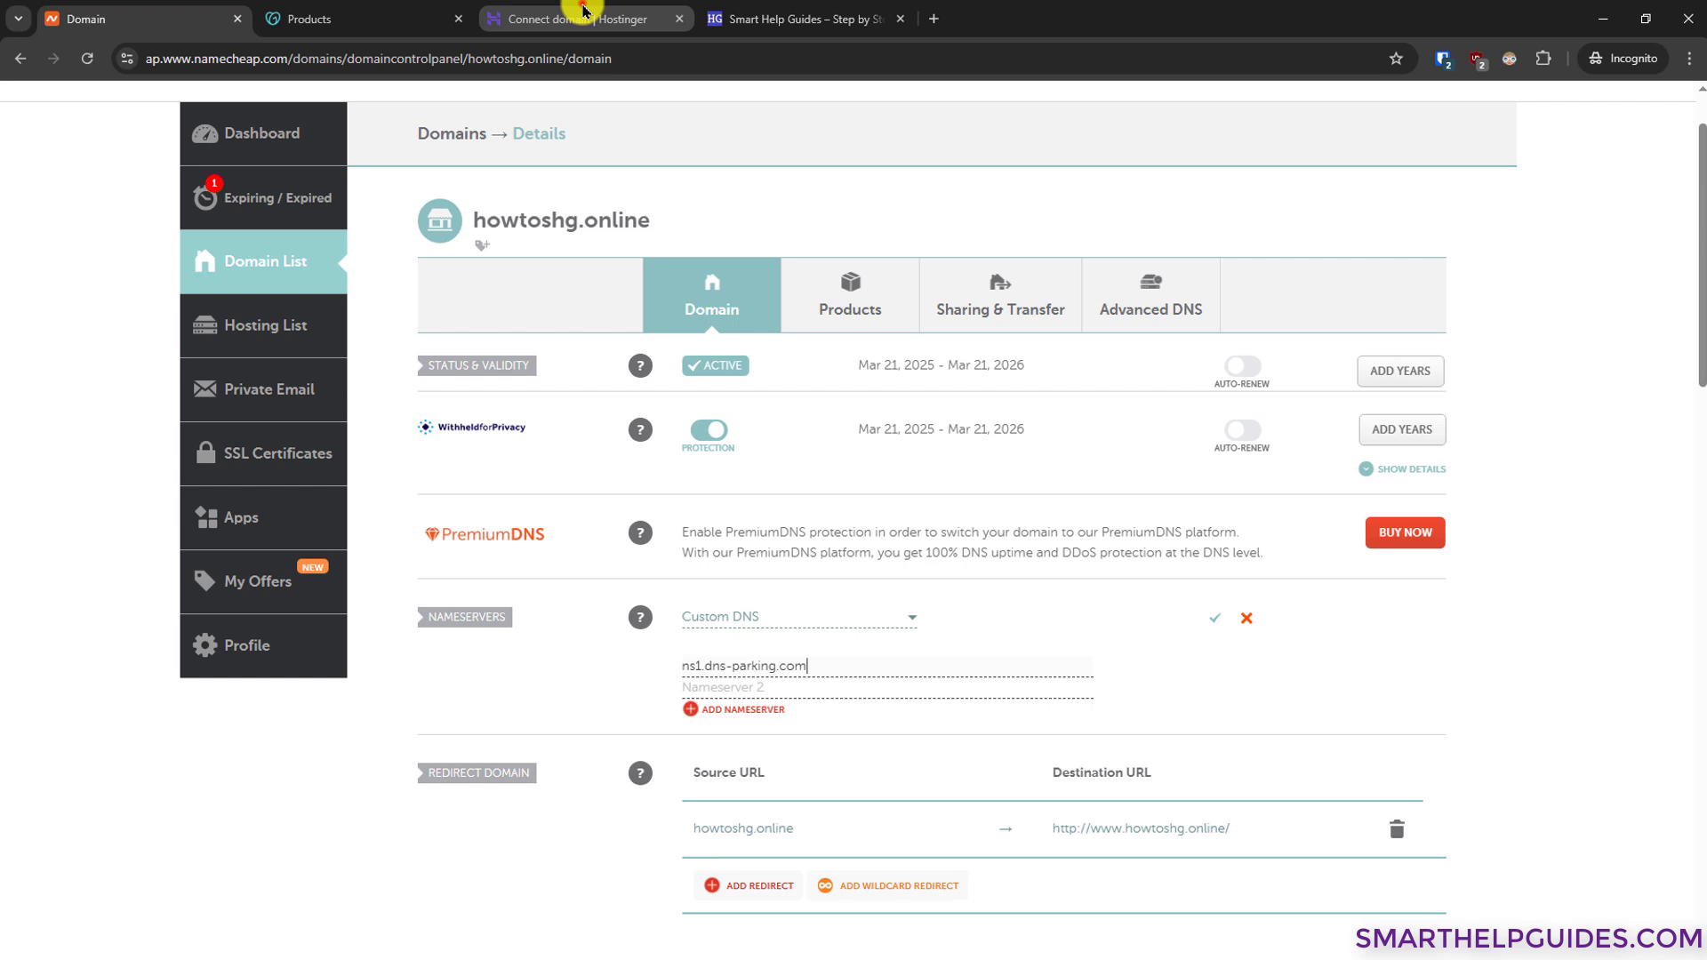
{"action": "left_click", "coordinate": [1058, 509]}
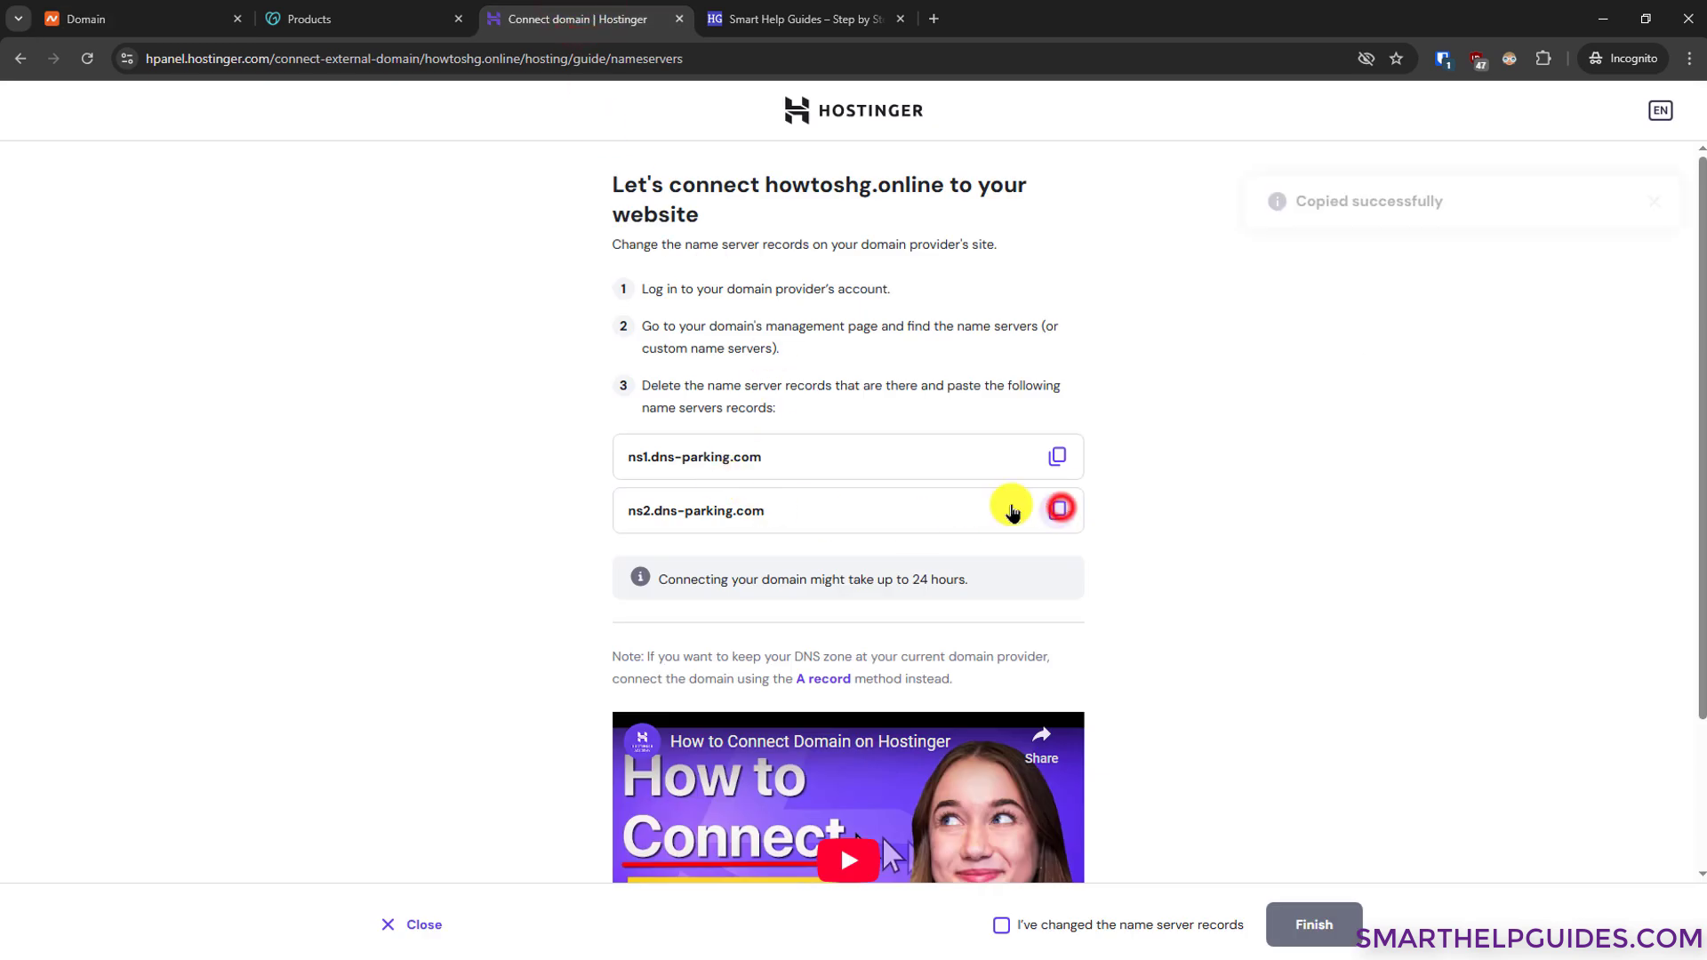
{"action": "left_click", "coordinate": [138, 18]}
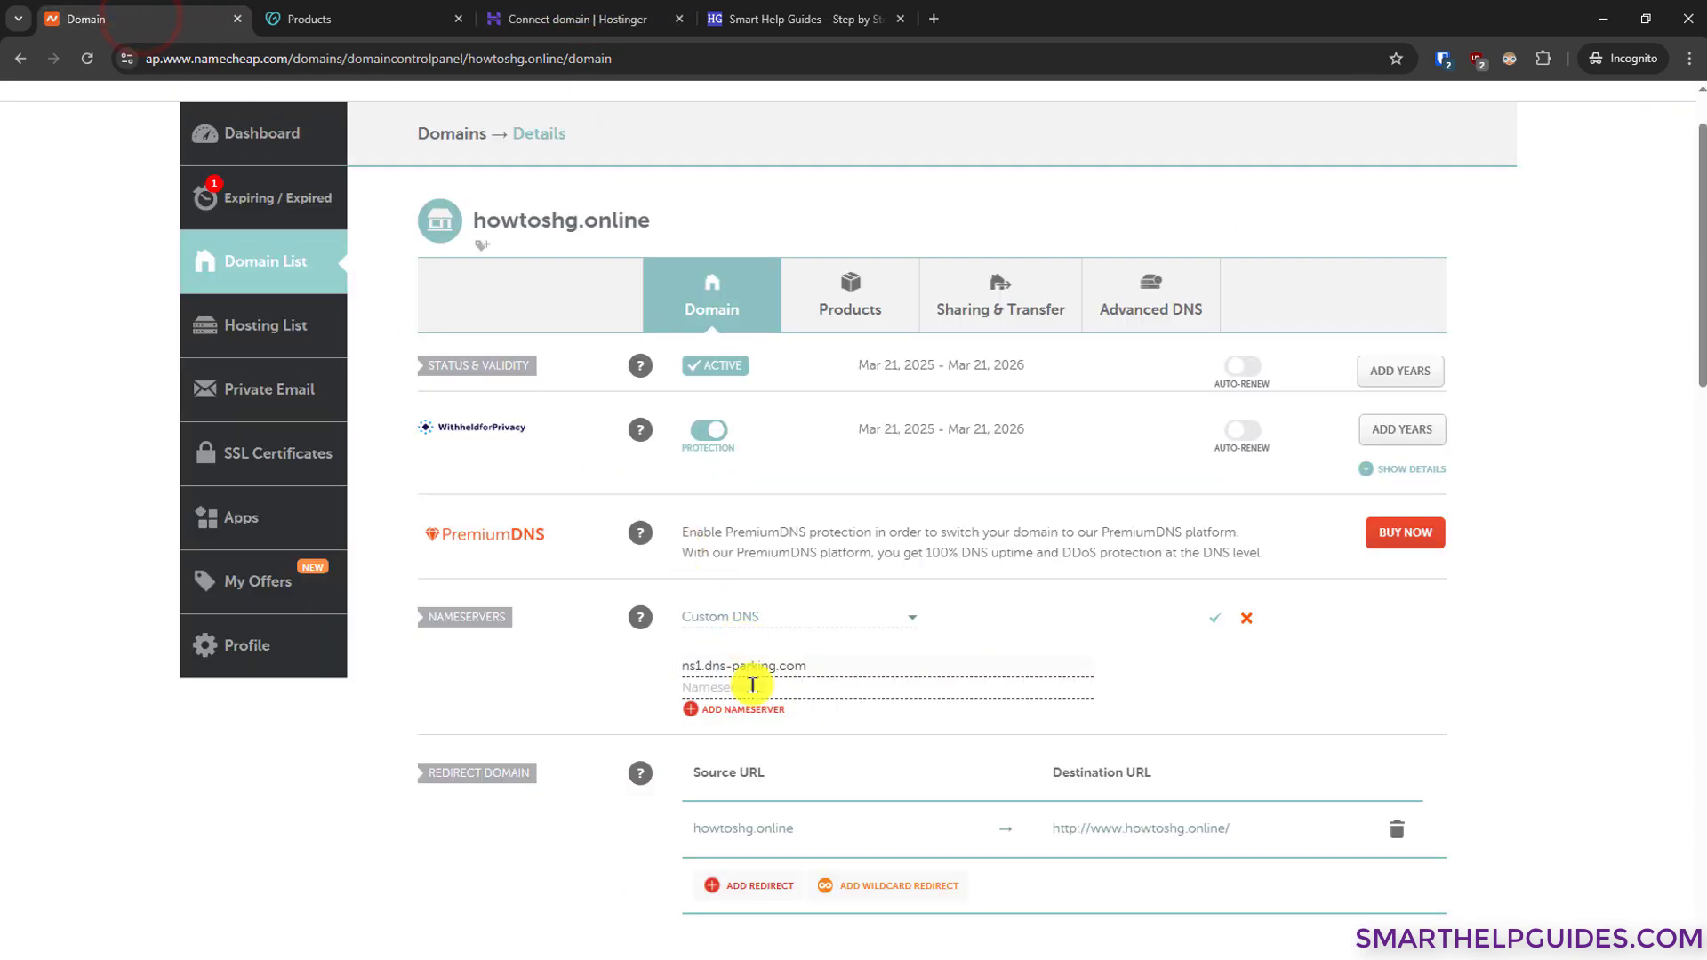
{"action": "key", "text": "ctrl+v"}
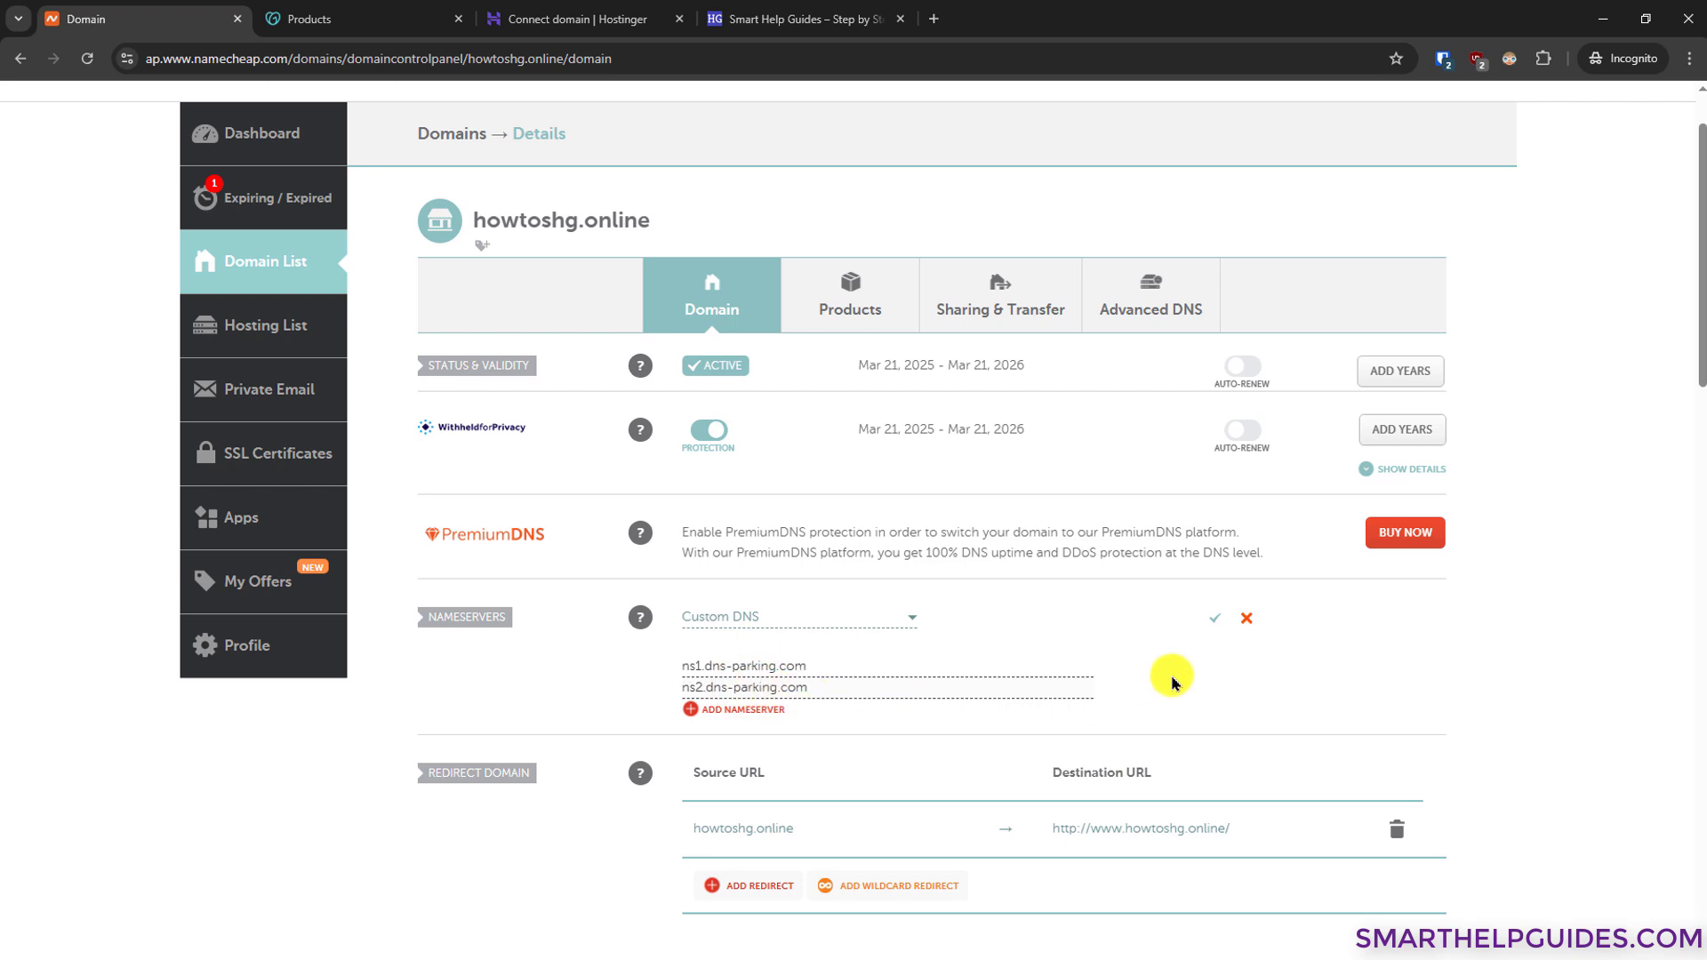
{"action": "left_click", "coordinate": [1214, 620]}
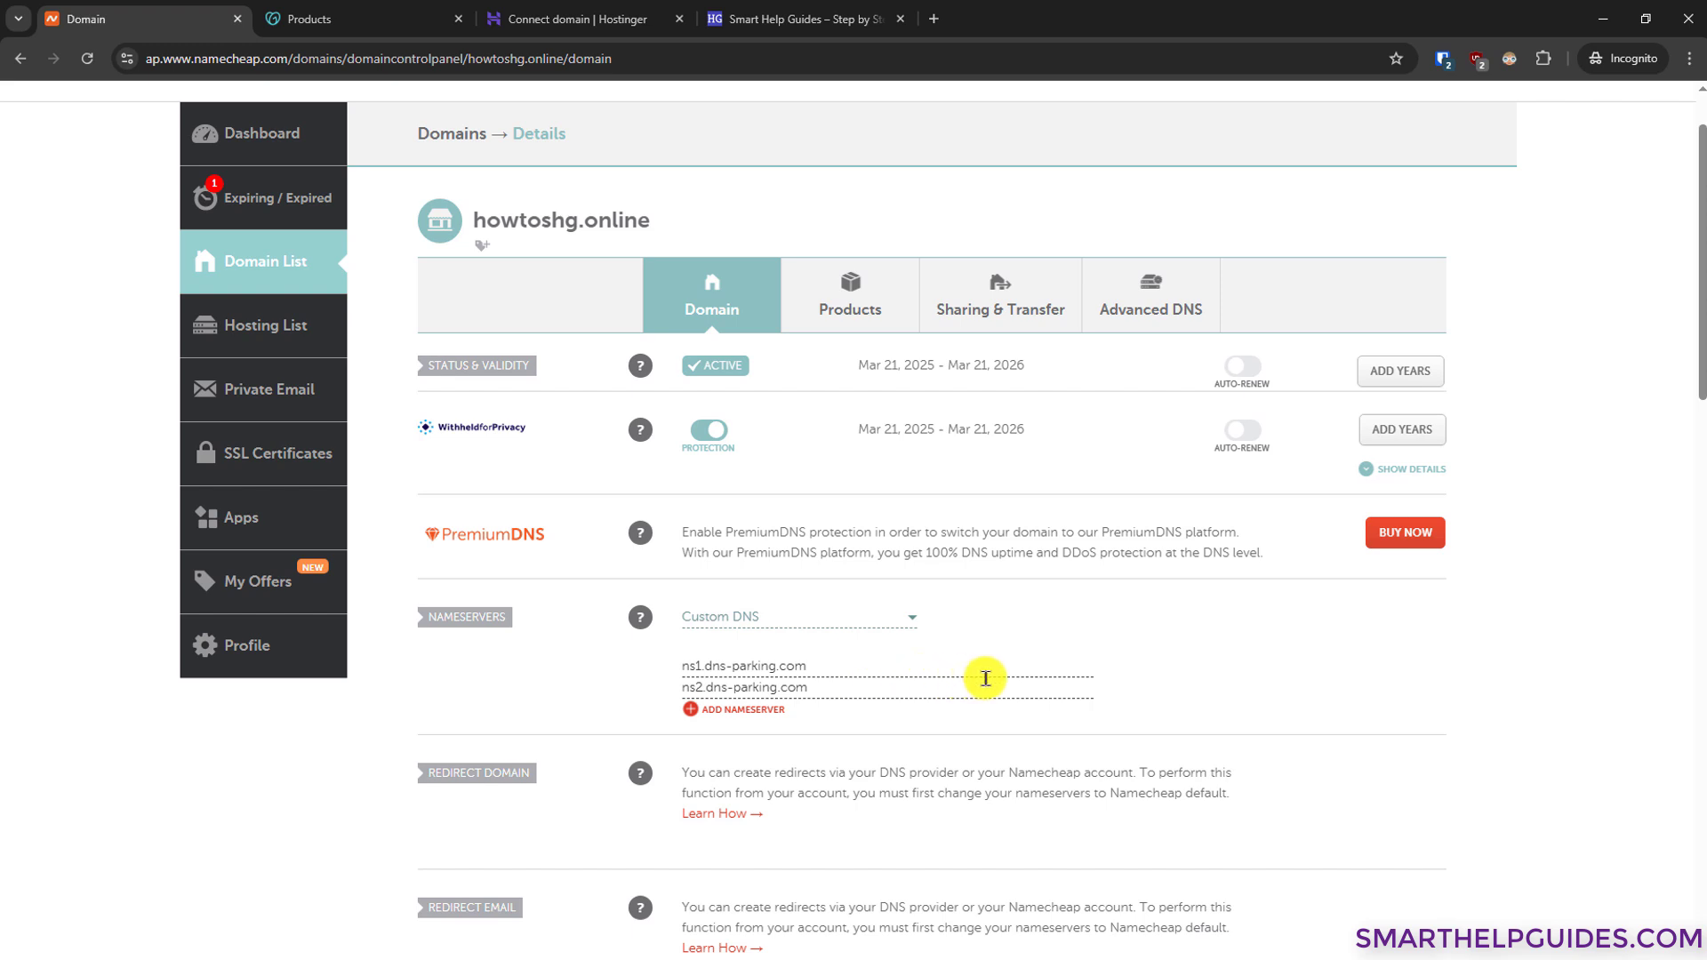
{"action": "scroll", "coordinate": [1257, 671], "scroll_direction": "down", "scroll_amount": 1}
{"action": "scroll", "coordinate": [1277, 671], "scroll_direction": "up", "scroll_amount": 2}
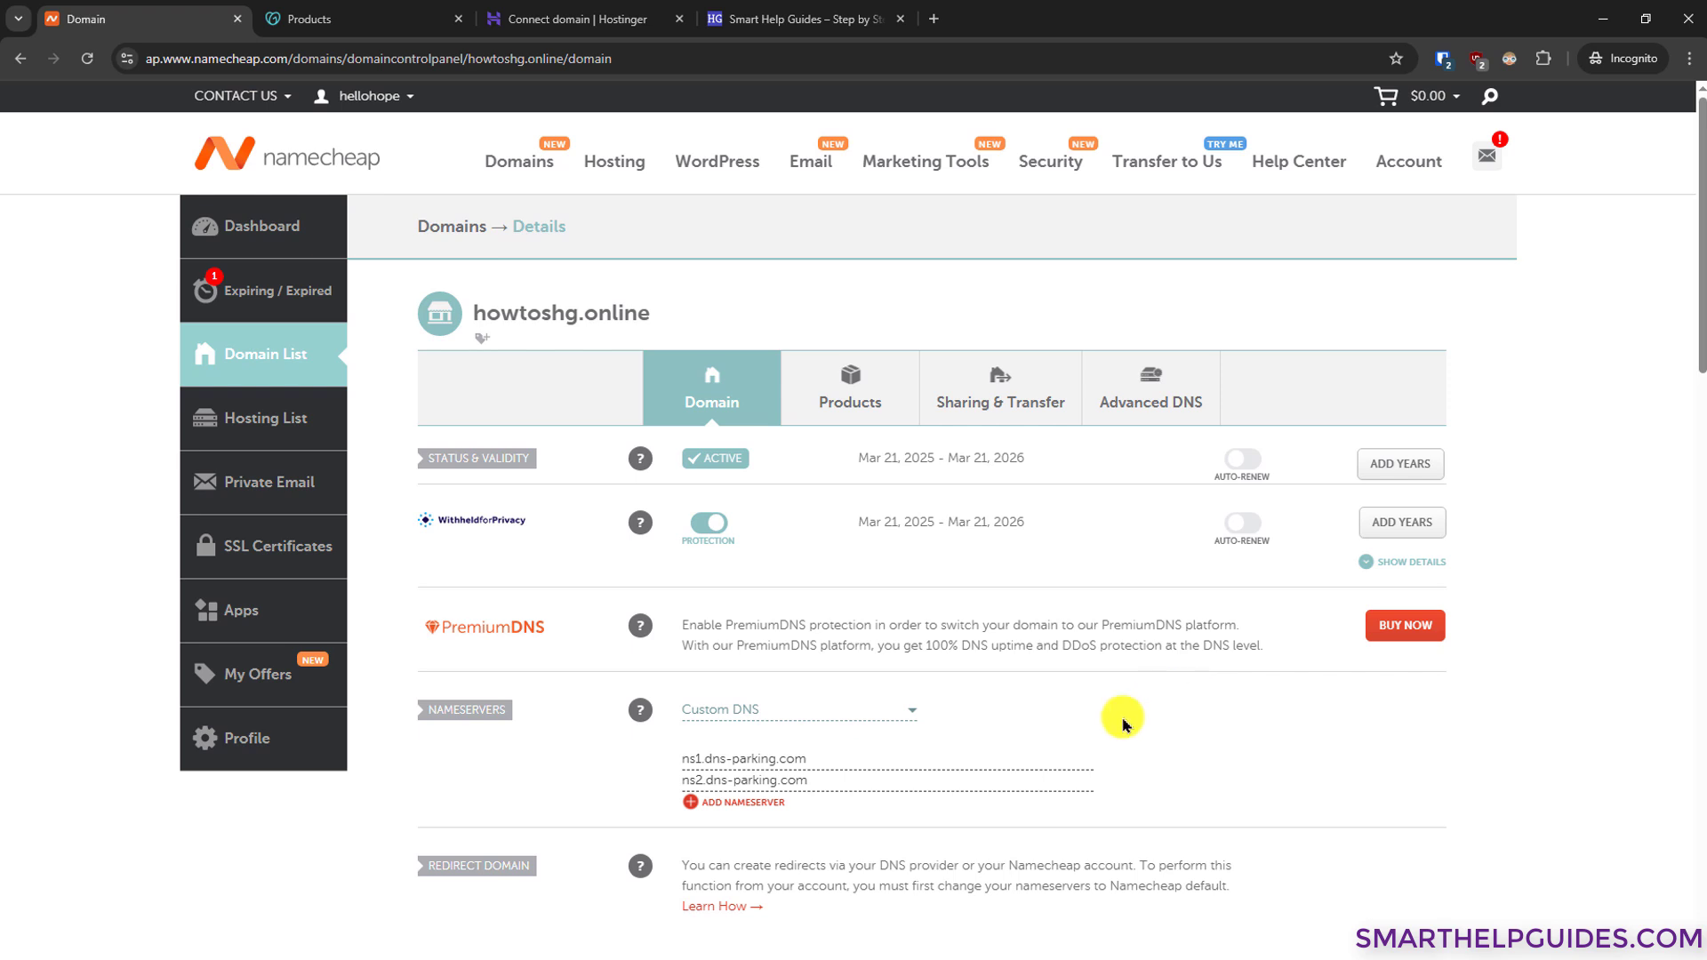
Tick 'I've changed the name server records' in the connect guide and close it
{"action": "left_click", "coordinate": [612, 27]}
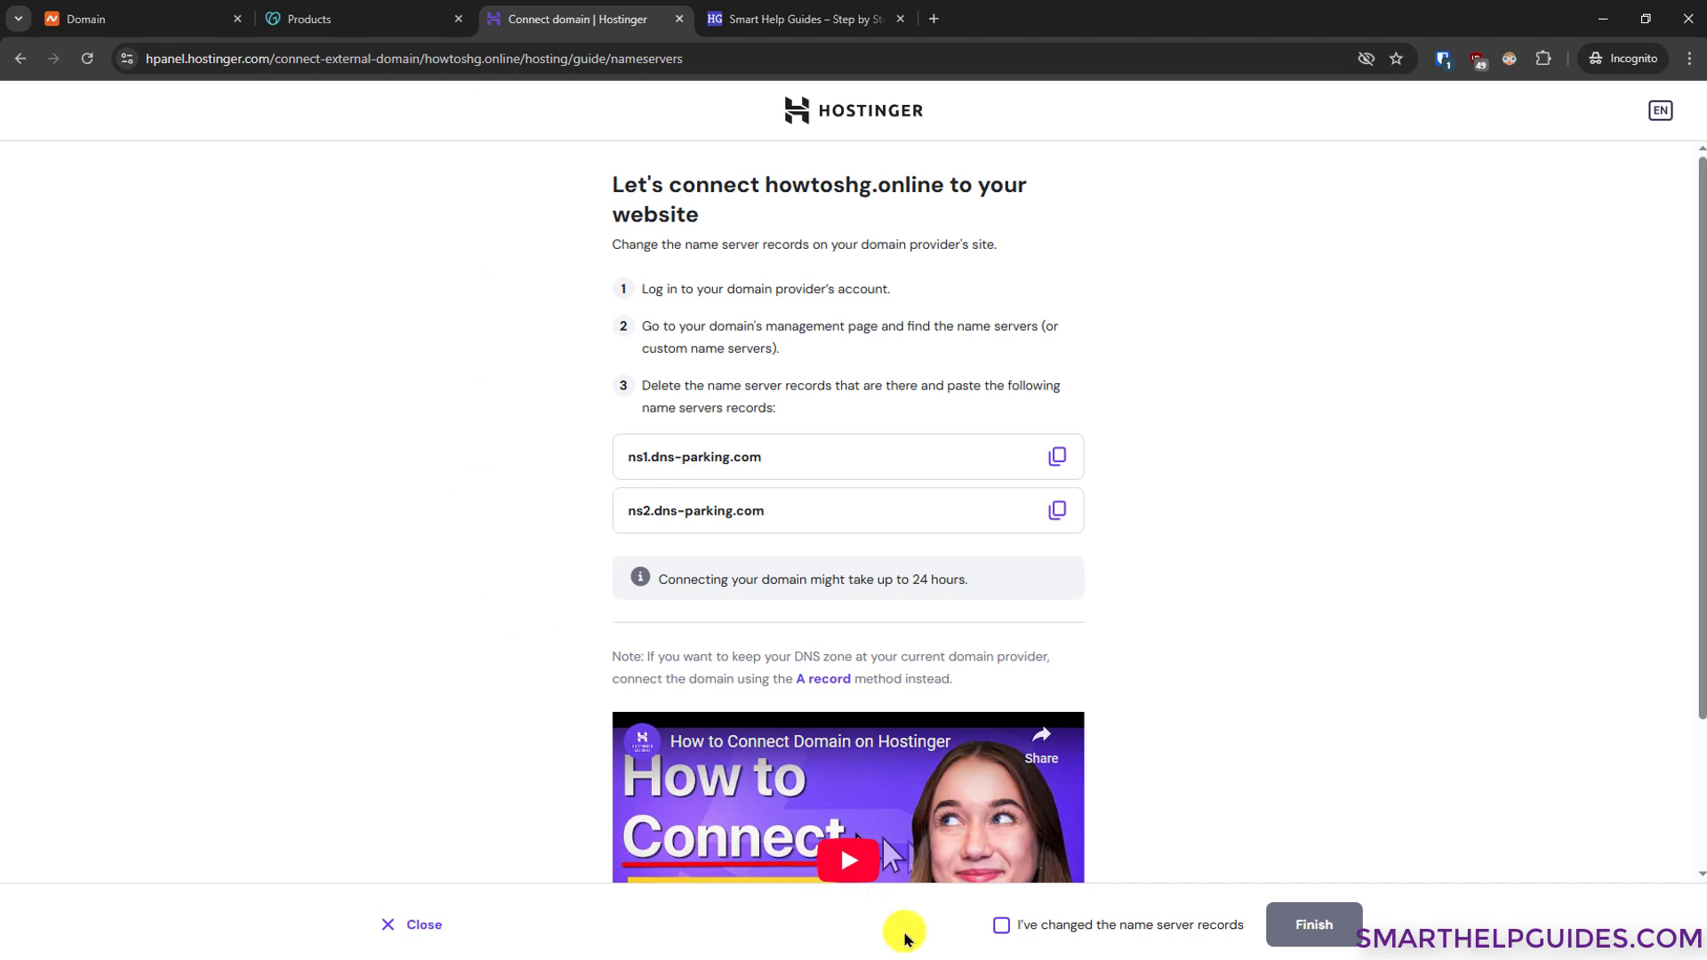
{"action": "left_click", "coordinate": [1004, 928]}
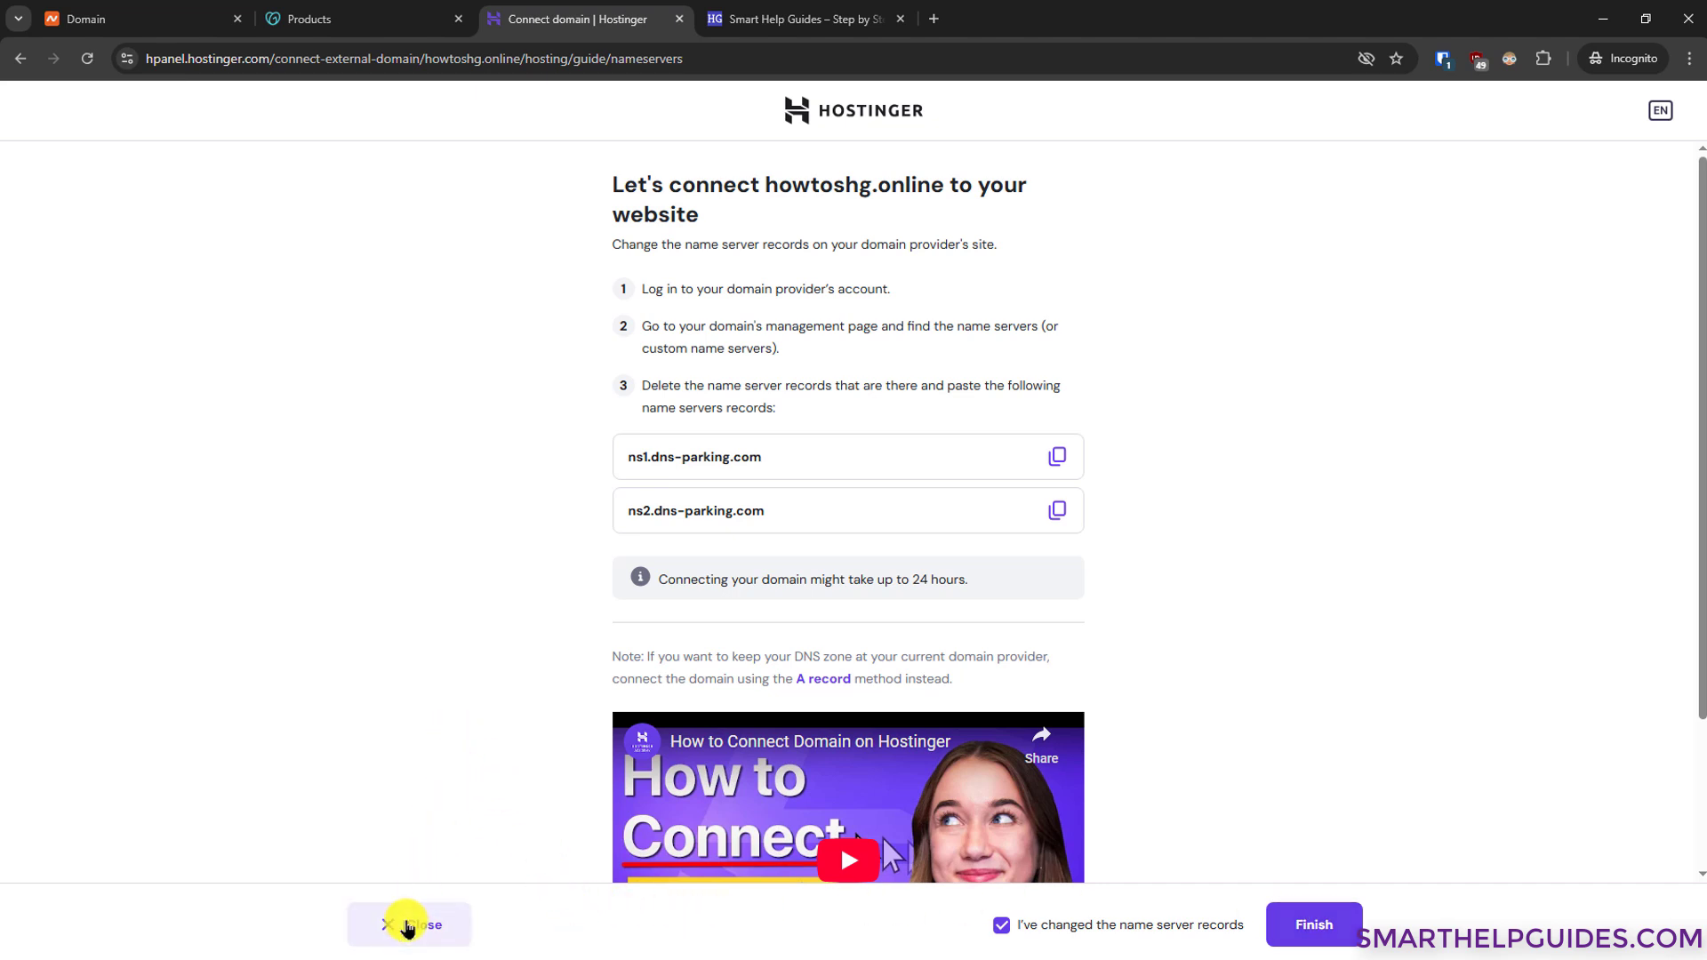
{"action": "left_click", "coordinate": [407, 925]}
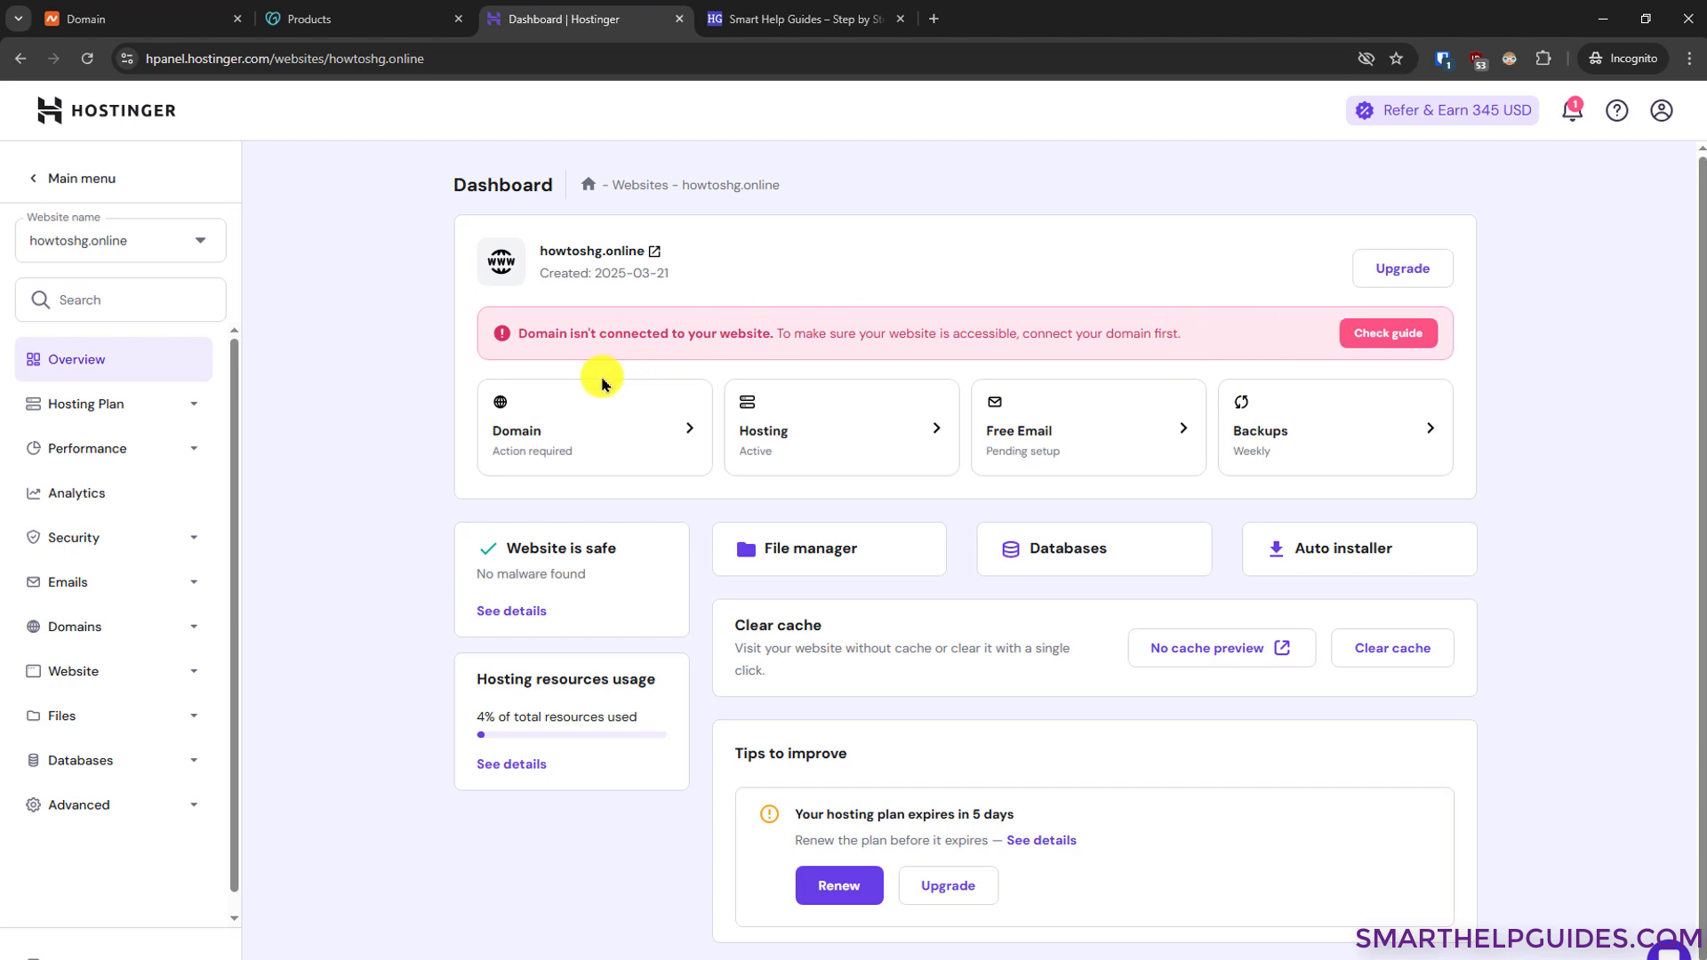
Reopen the howtoshg.online connect guide, confirm the nameserver change, finish, and dismiss the notice
{"action": "left_click", "coordinate": [593, 451]}
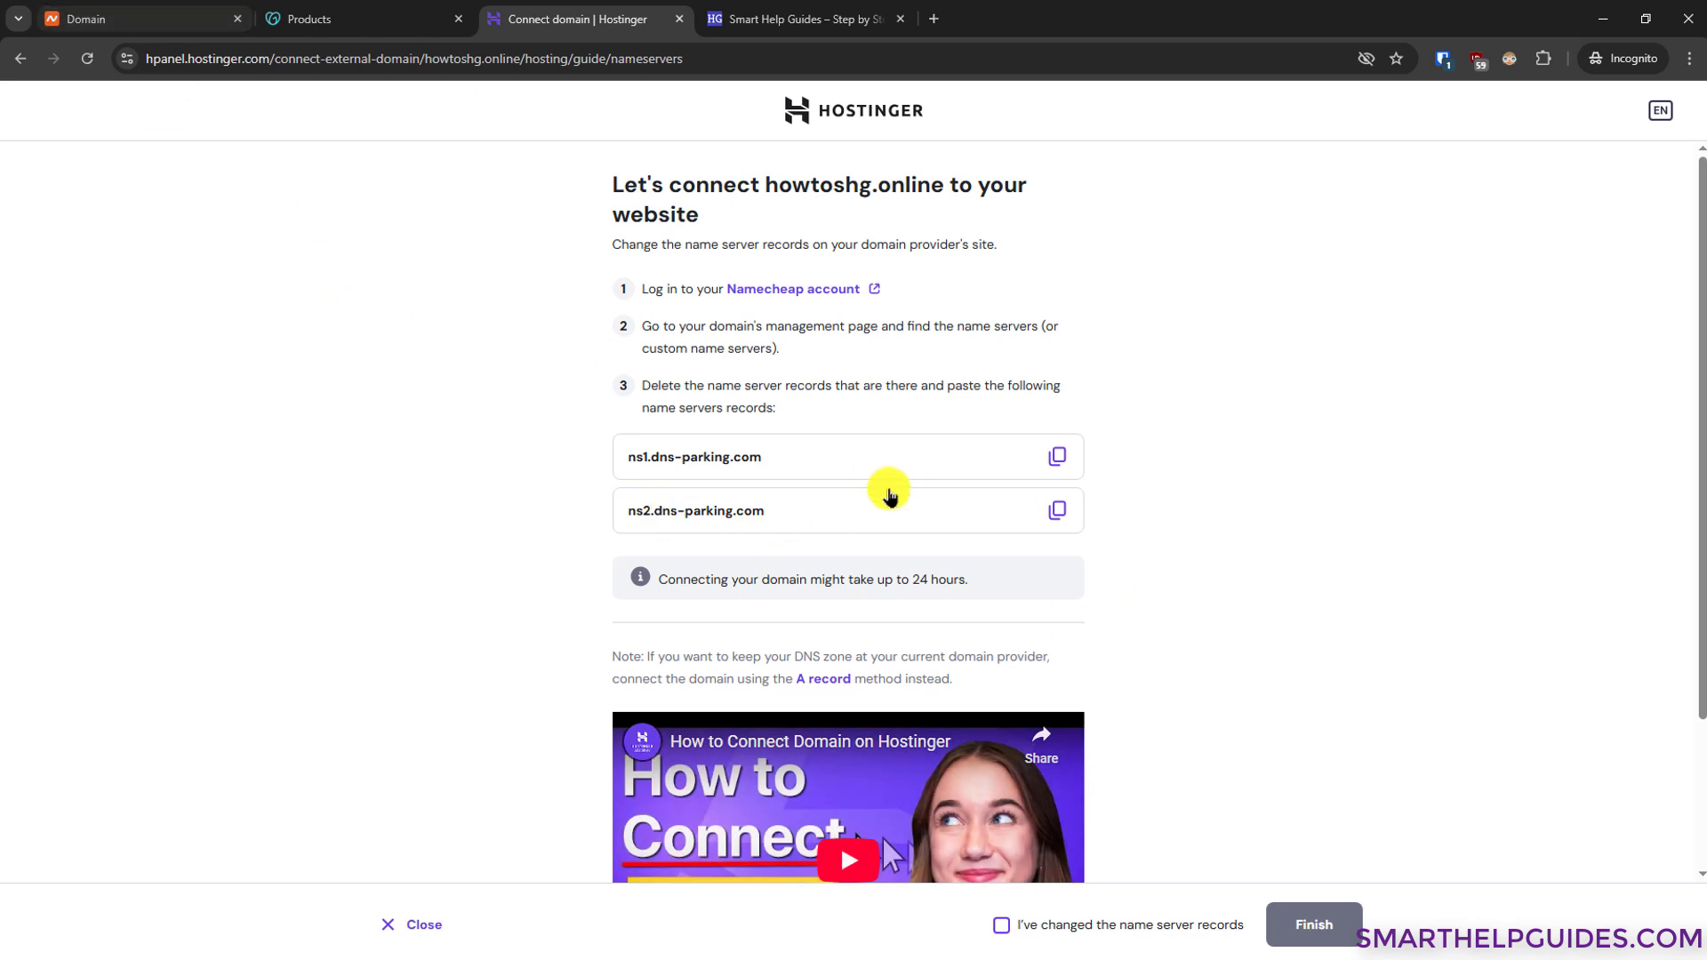
{"action": "left_click", "coordinate": [999, 931]}
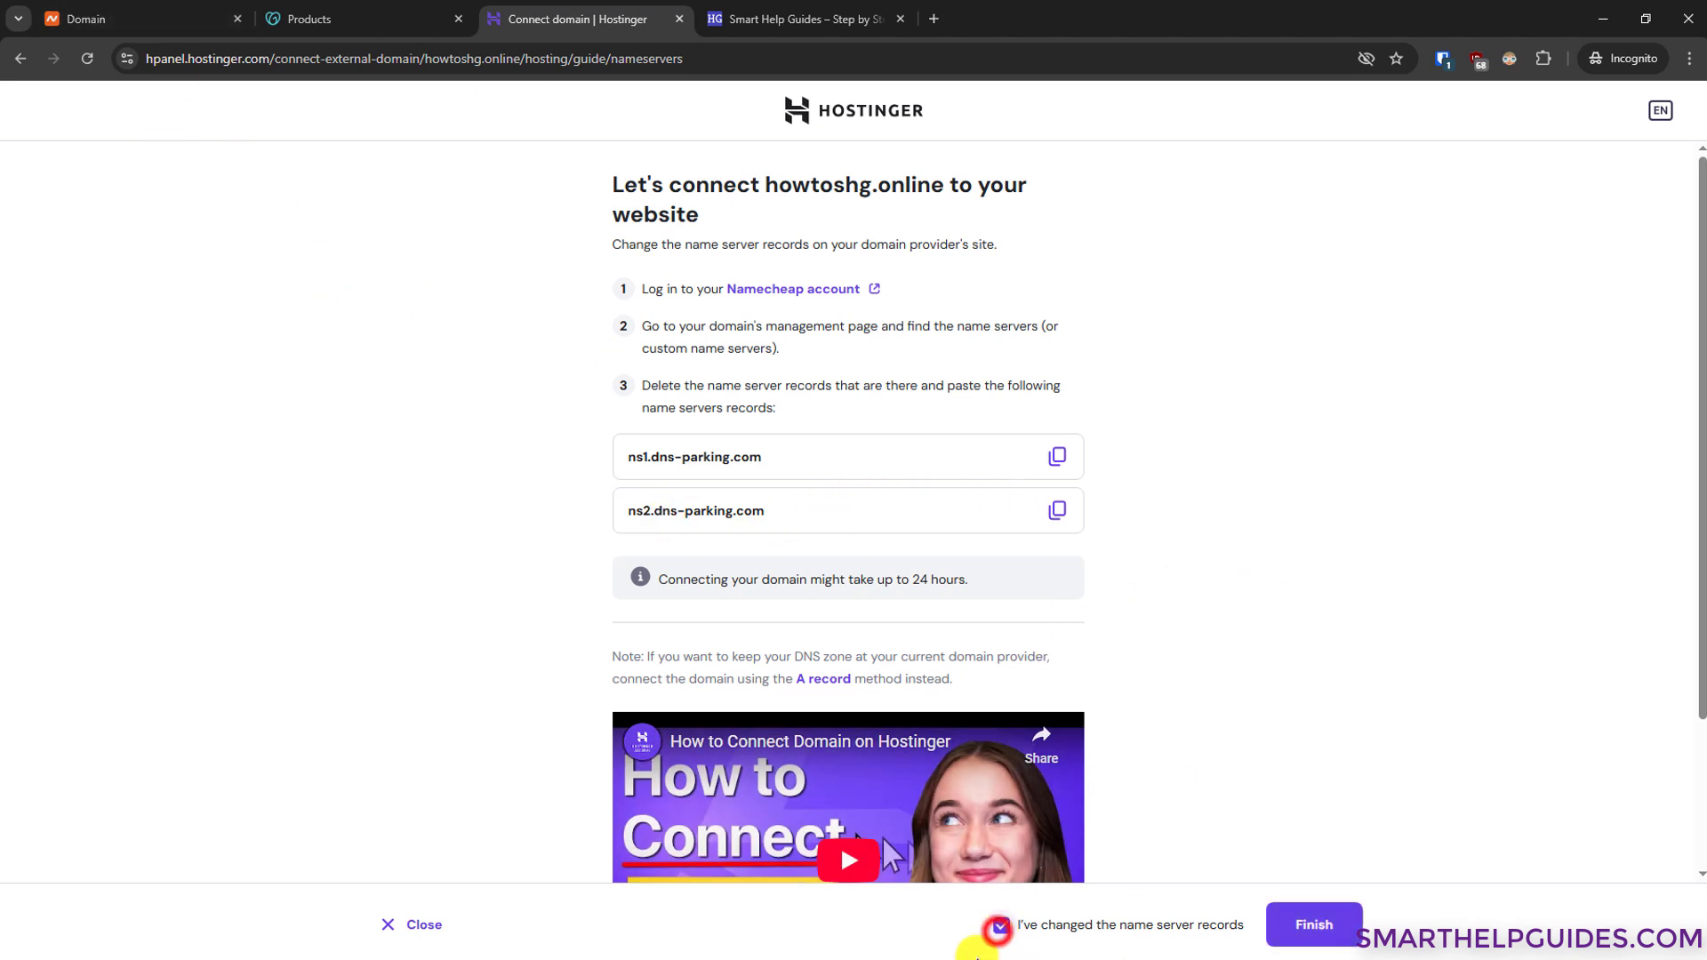
{"action": "left_click", "coordinate": [1308, 926]}
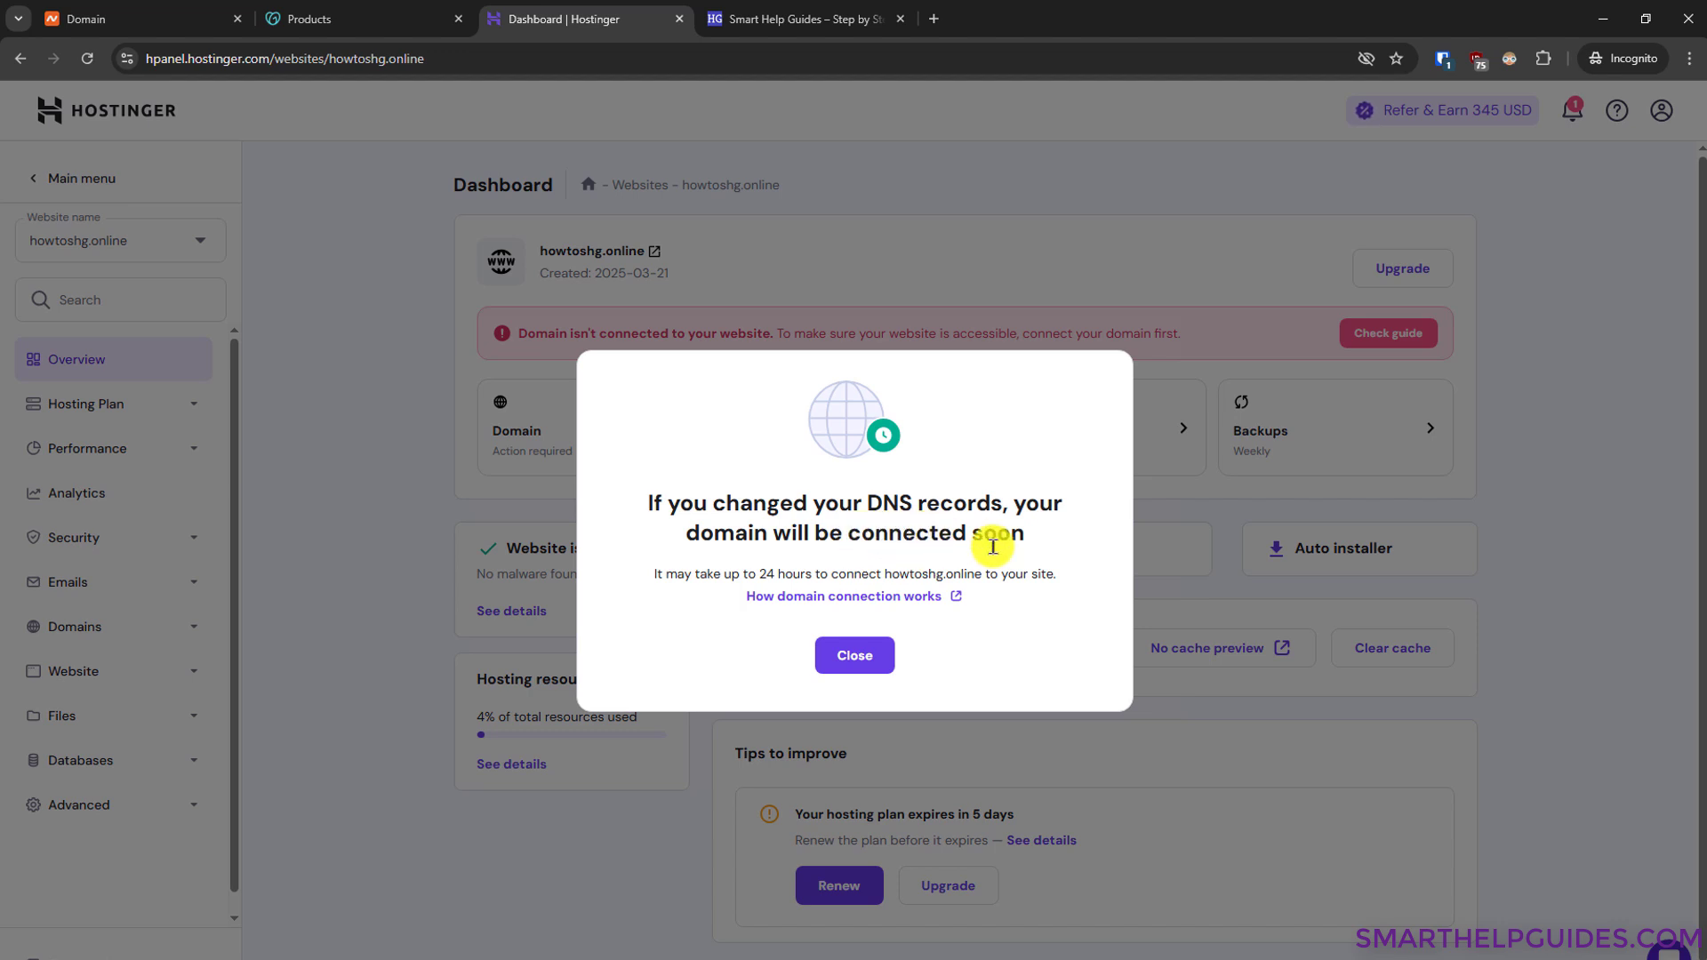
{"action": "left_click", "coordinate": [872, 663]}
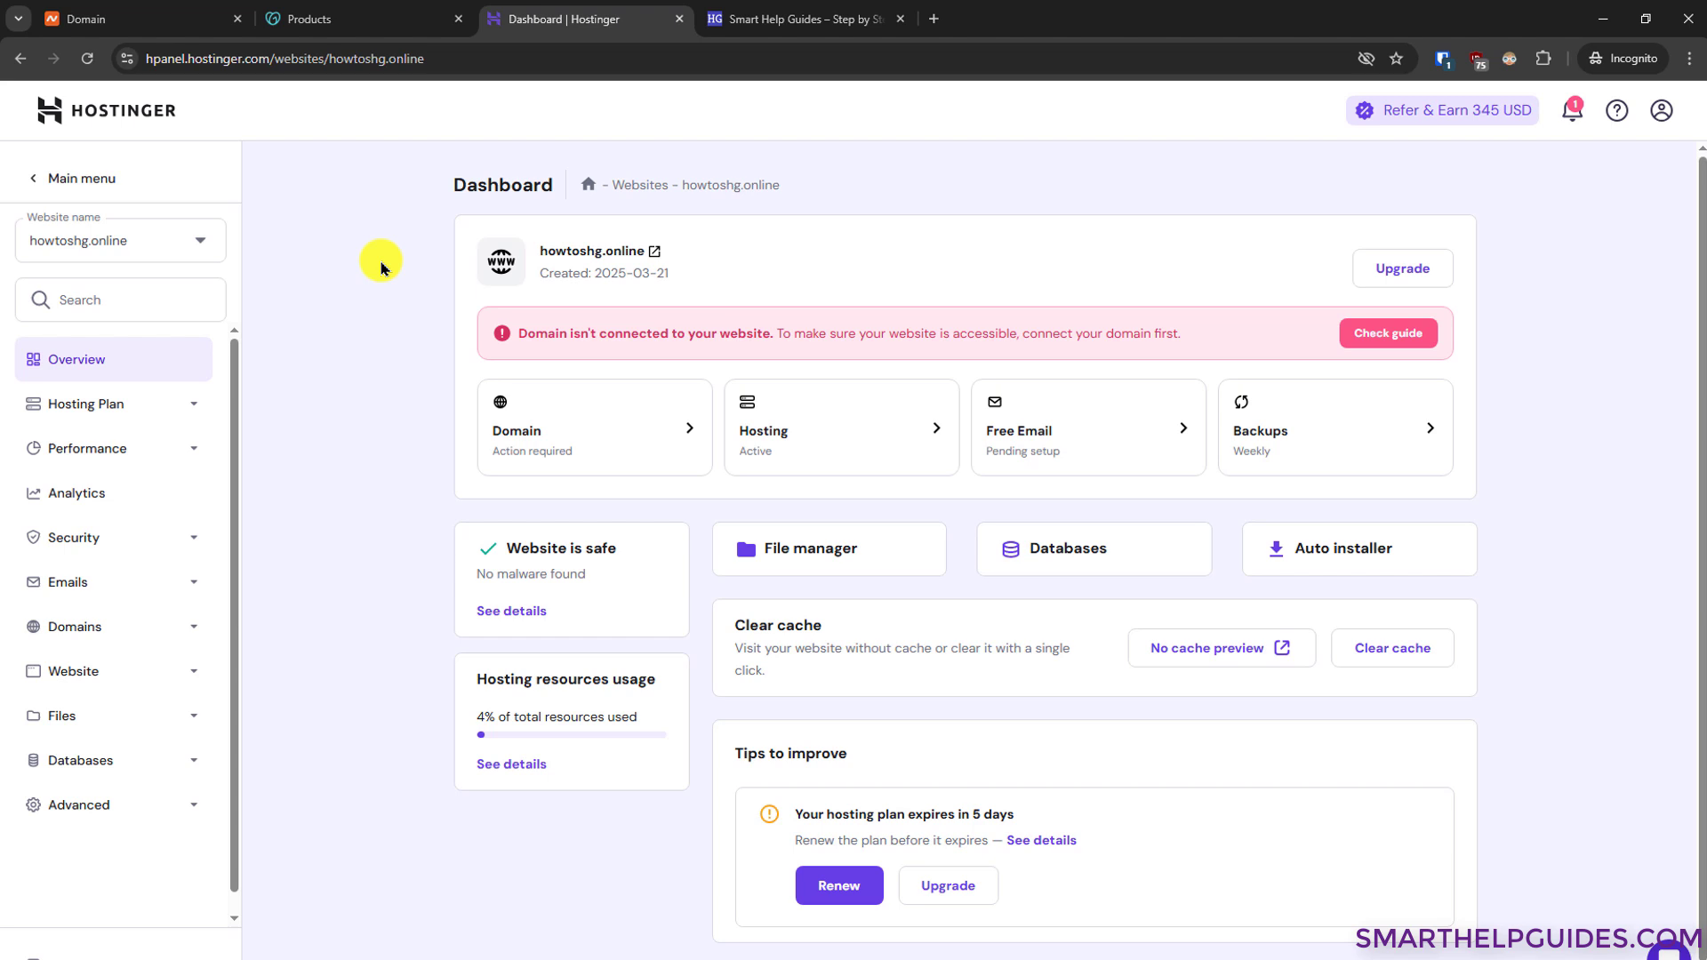
Open Look My DNS's Check DNS Records page and copy howtoshg.online from Namecheap
{"action": "left_click", "coordinate": [791, 16]}
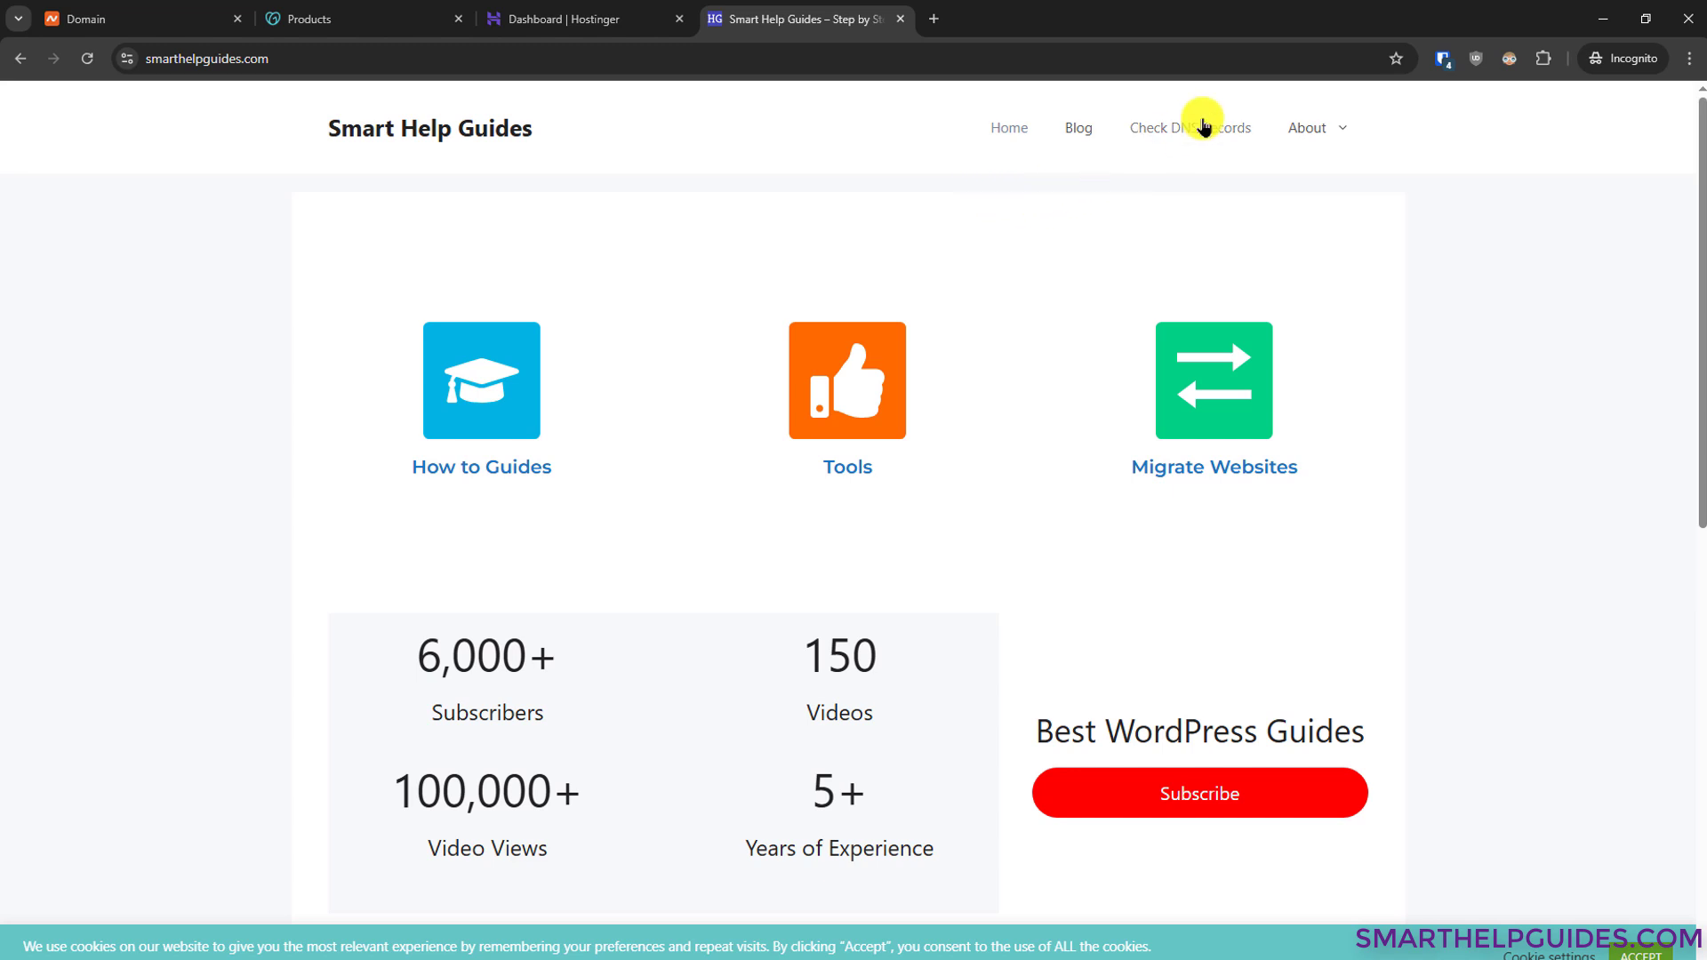
{"action": "left_click", "coordinate": [1206, 127]}
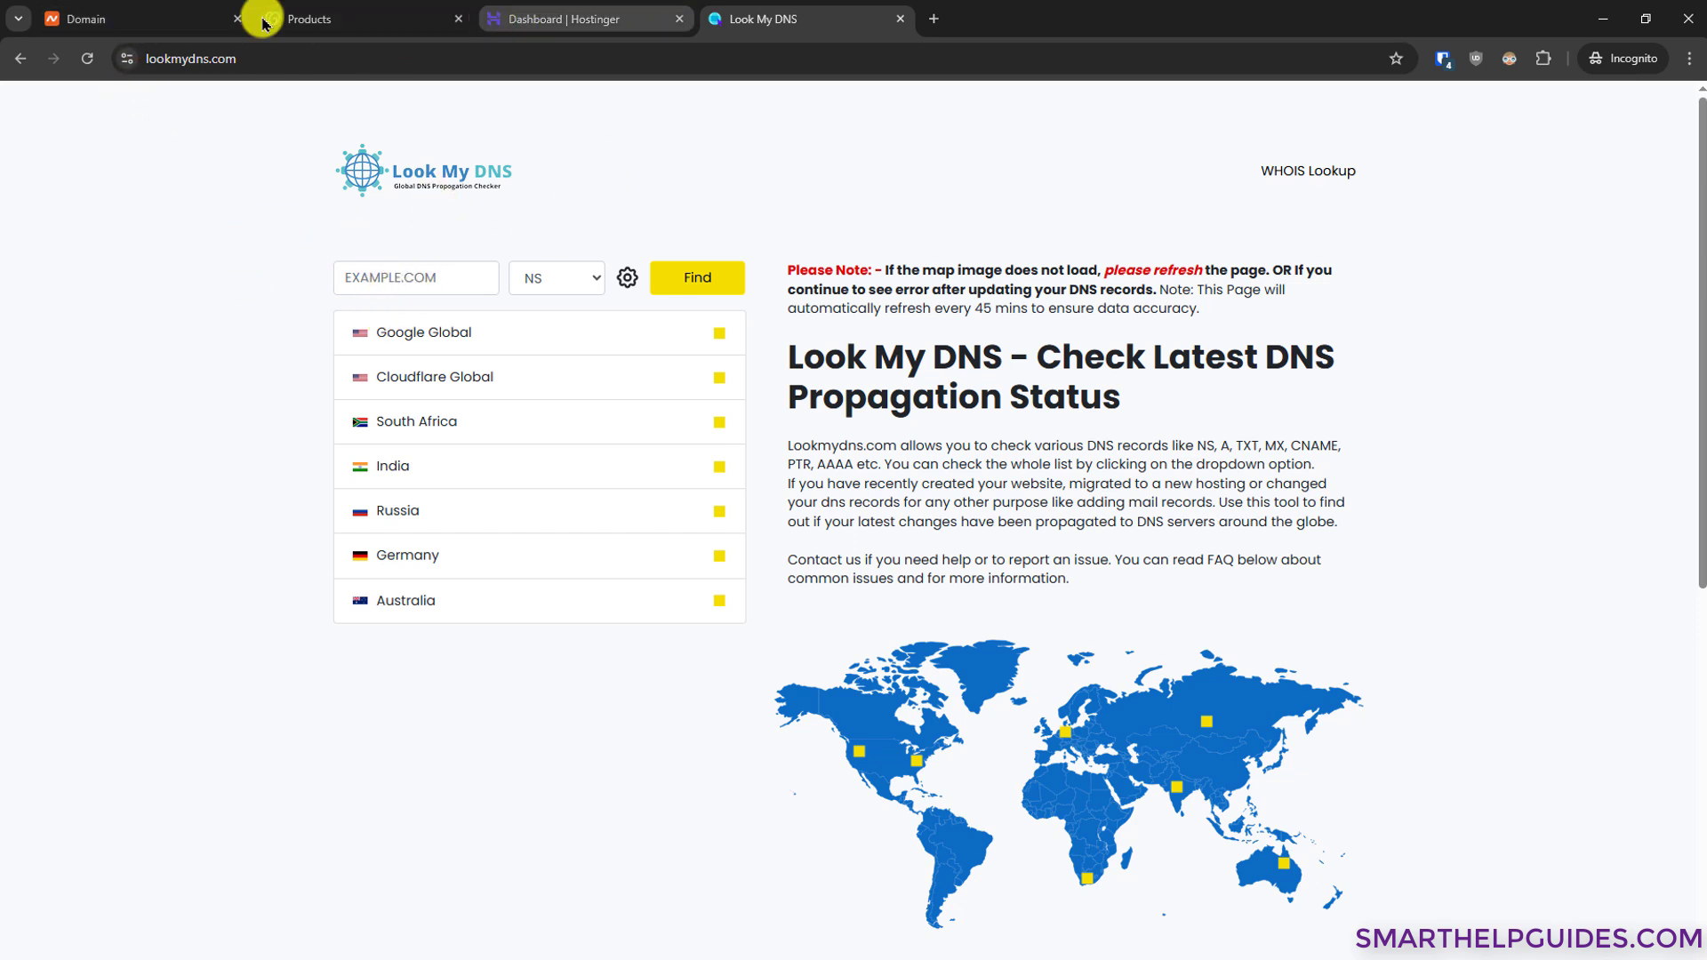
{"action": "left_click", "coordinate": [151, 19]}
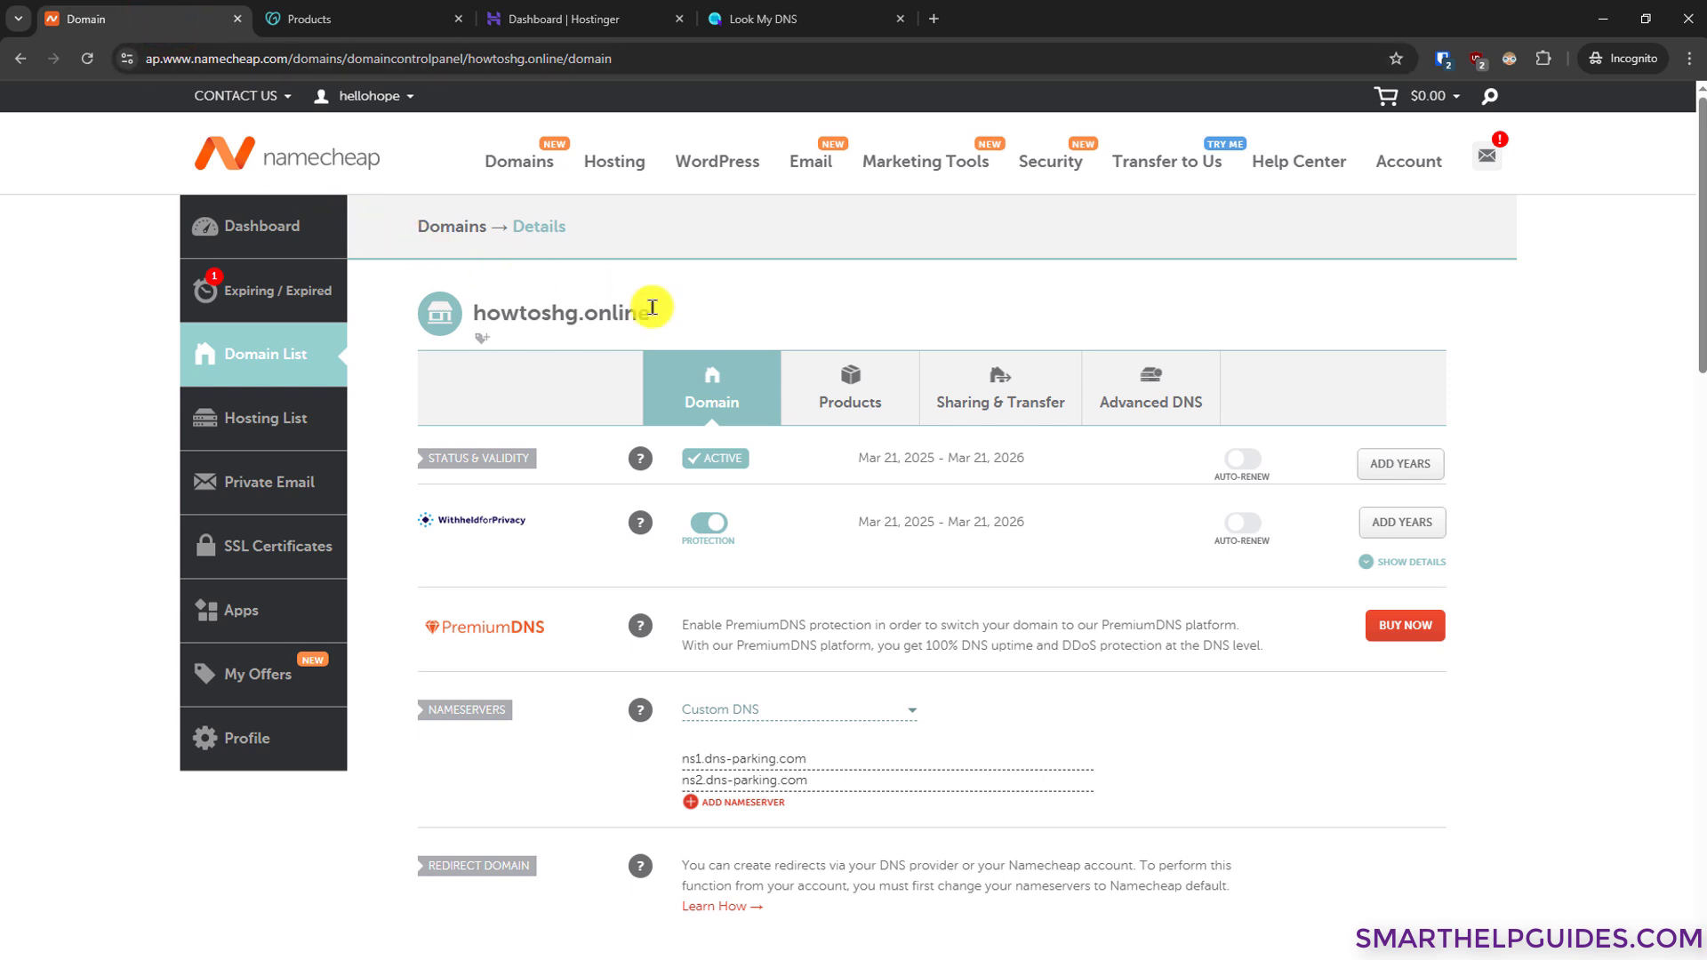
{"action": "left_click_drag", "start_coordinate": [653, 307], "coordinate": [473, 313]}
{"action": "right_click", "coordinate": [504, 311]}
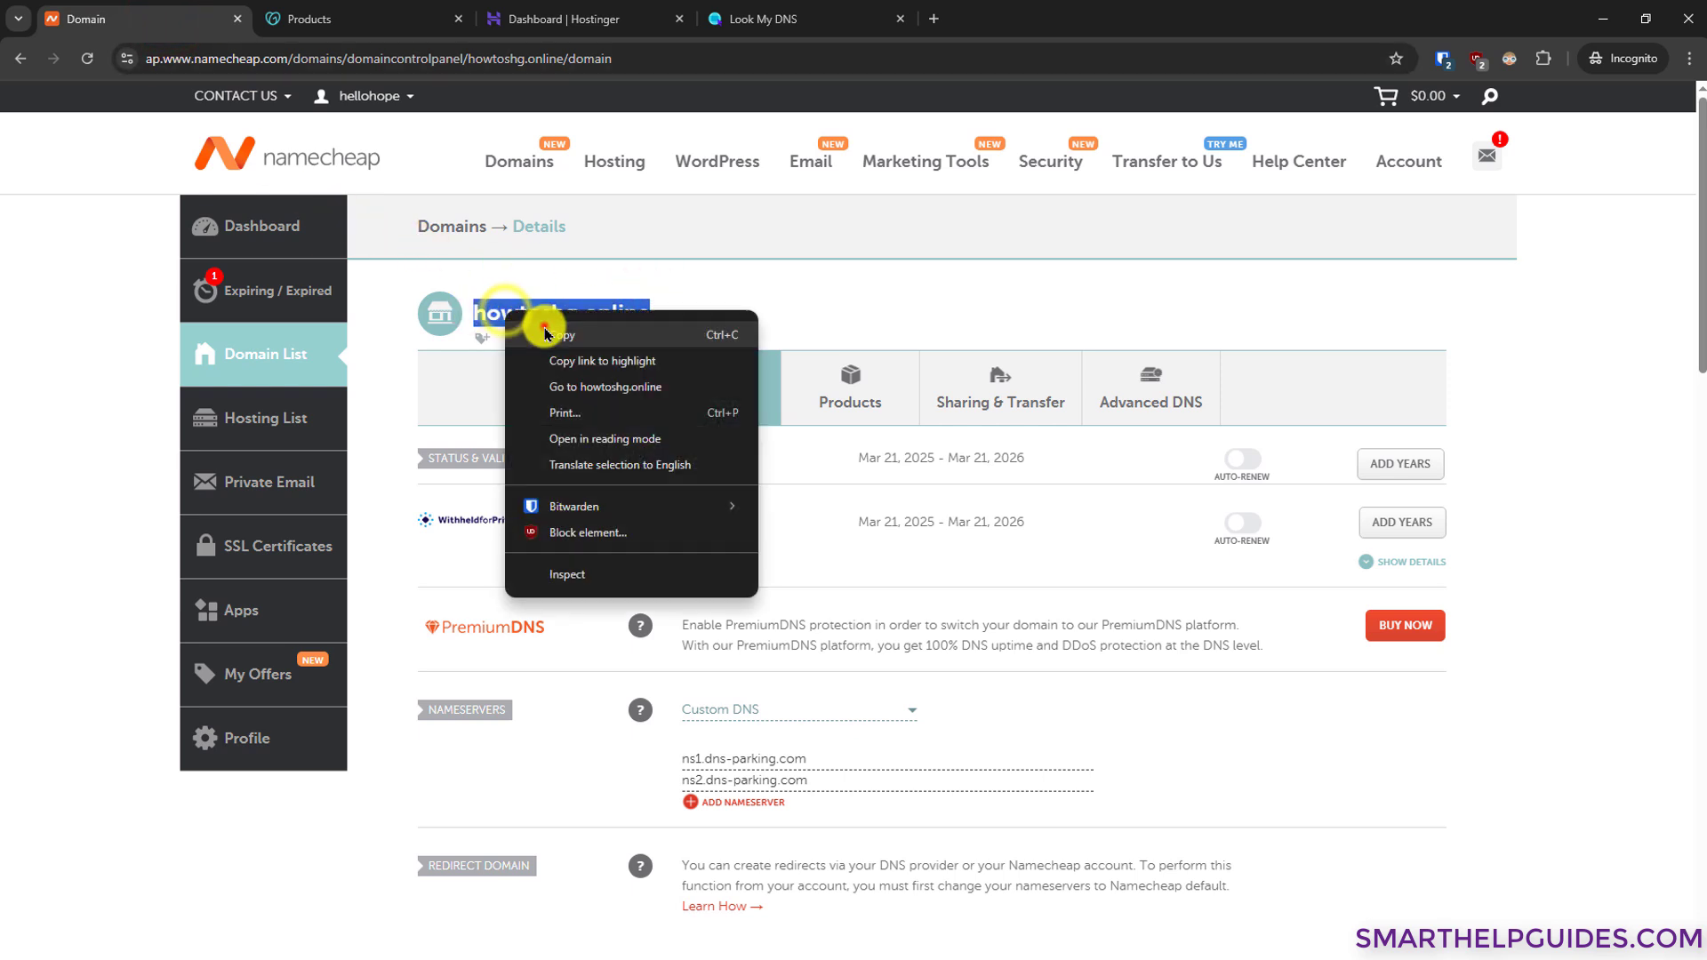
{"action": "left_click", "coordinate": [545, 335]}
{"action": "left_click", "coordinate": [564, 17]}
Look up NS records for howtoshg.online worldwide in the DNS checker
{"action": "left_click", "coordinate": [811, 15]}
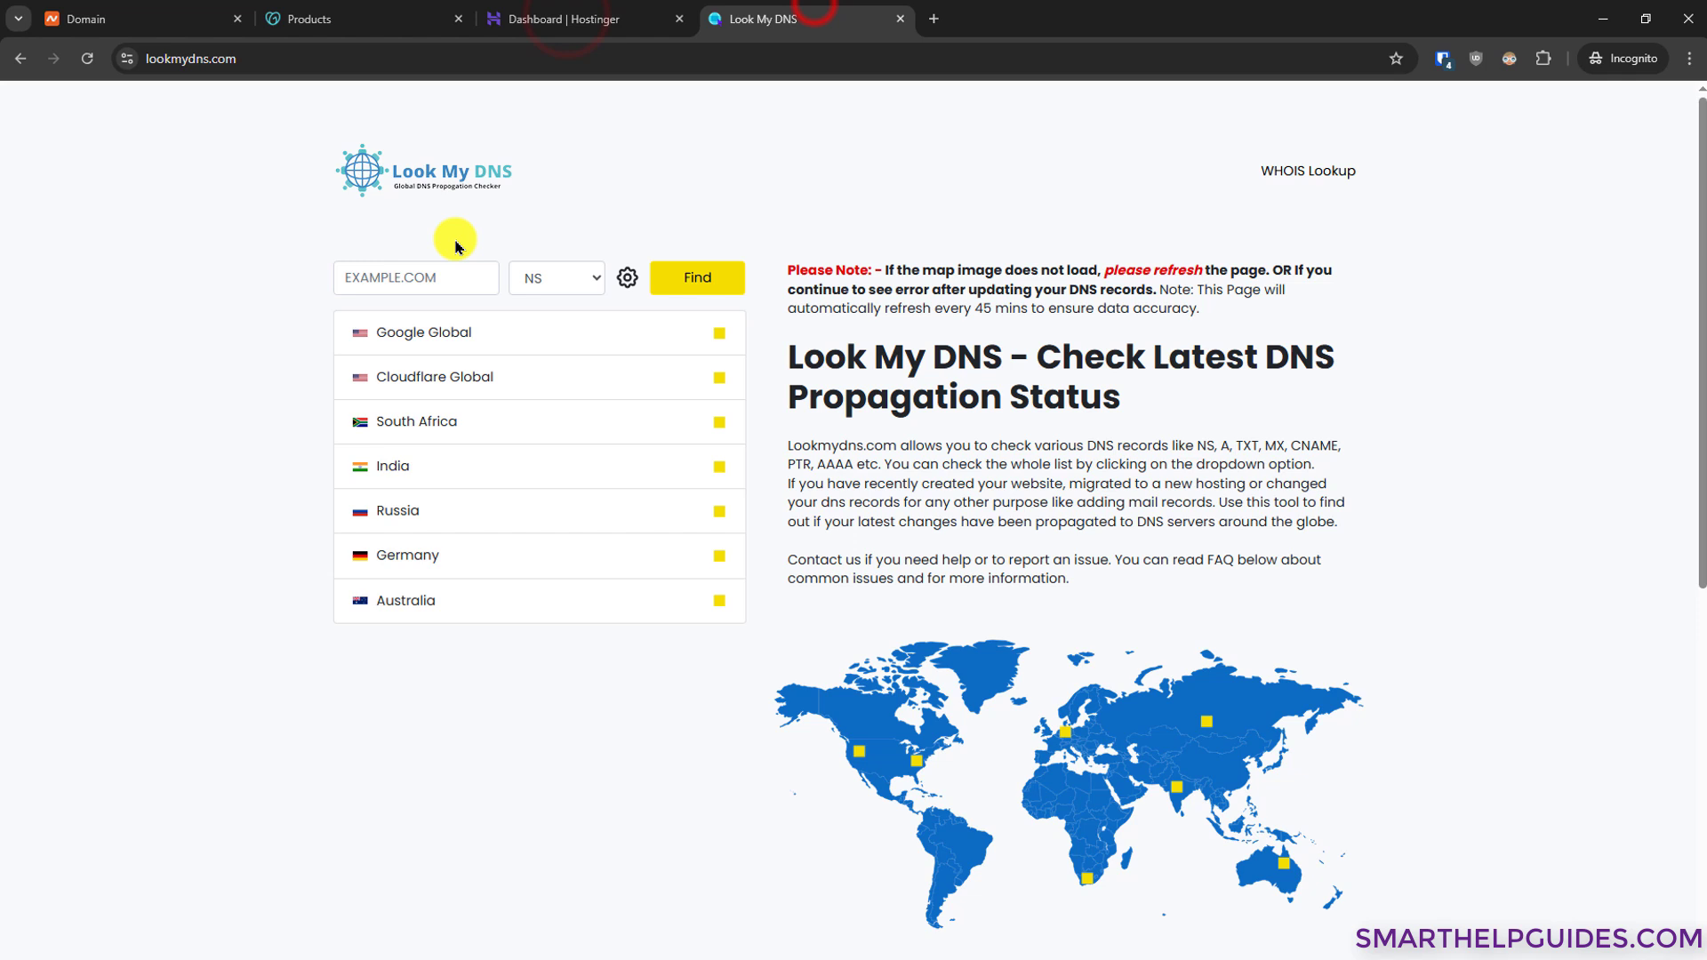
{"action": "left_click", "coordinate": [400, 279]}
{"action": "key", "text": "ctrl+v"}
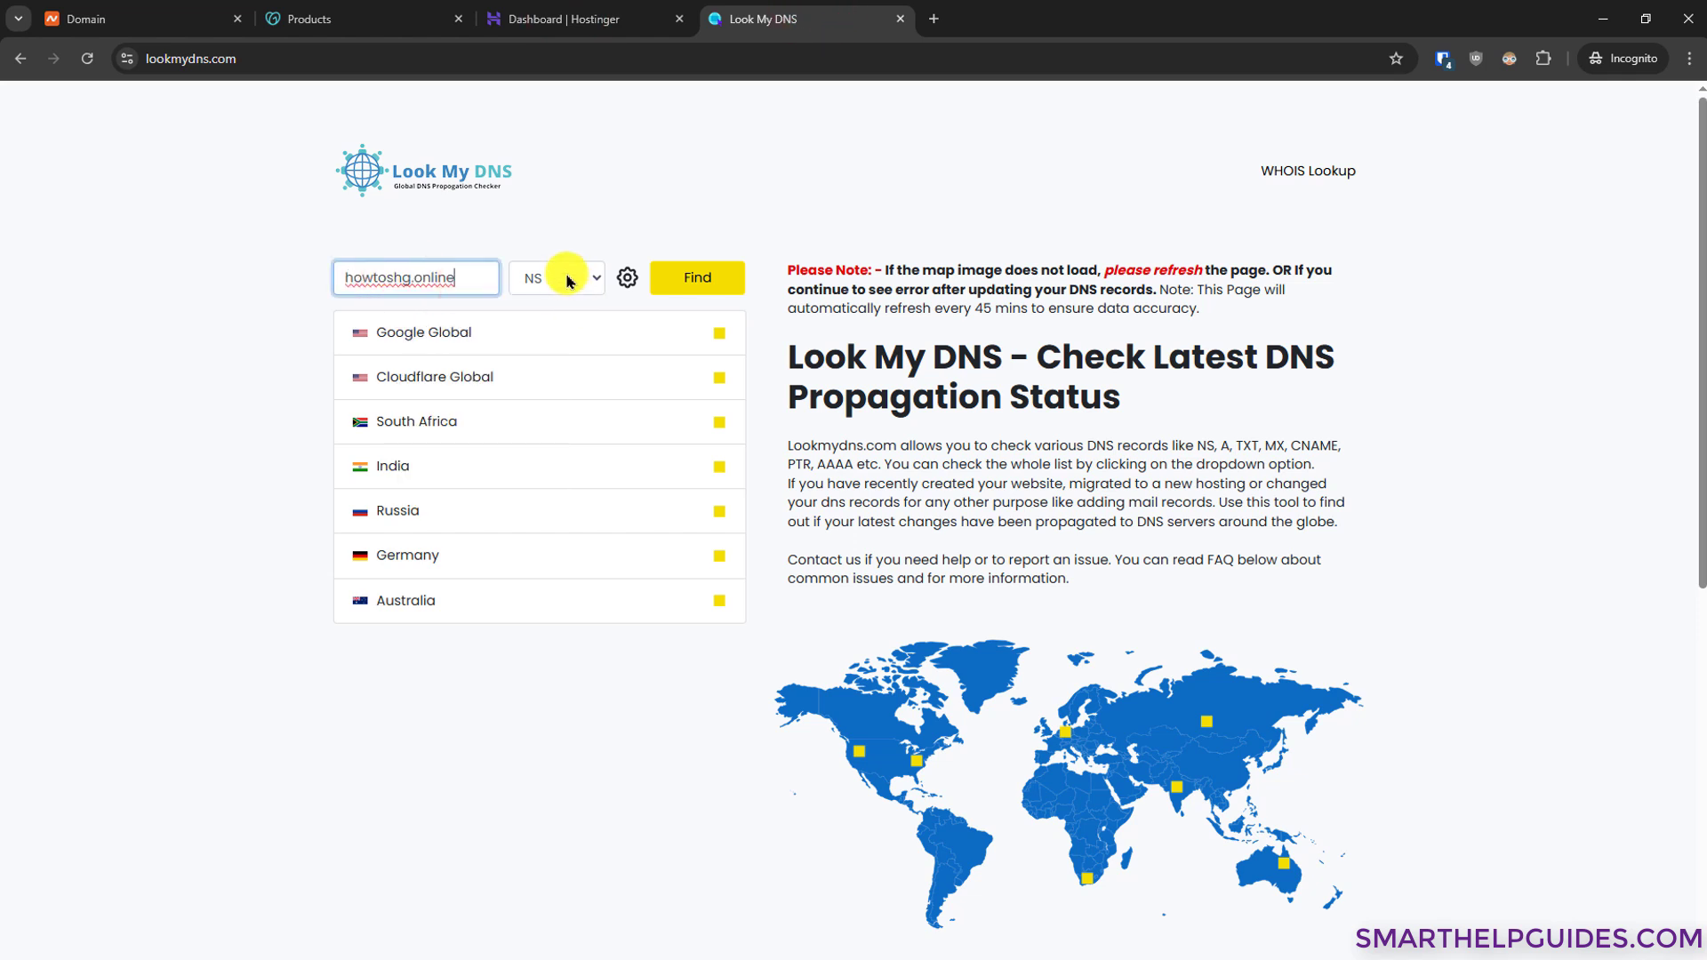
{"action": "left_click", "coordinate": [564, 291]}
{"action": "left_click", "coordinate": [547, 351]}
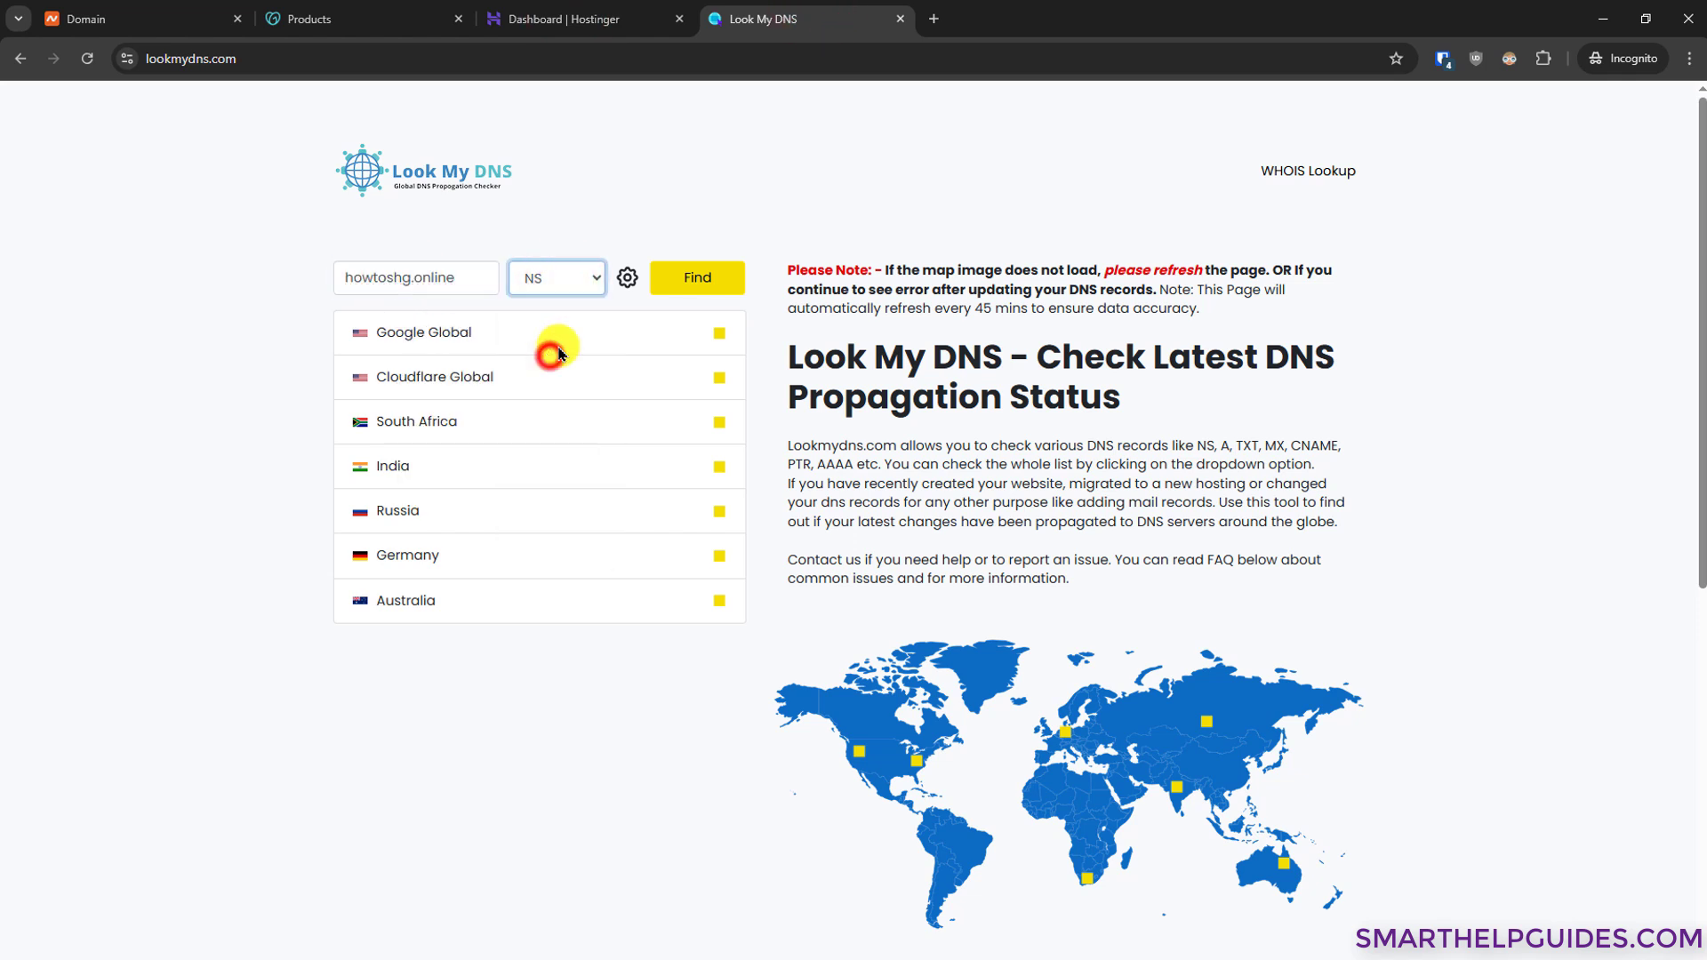
{"action": "left_click", "coordinate": [684, 276]}
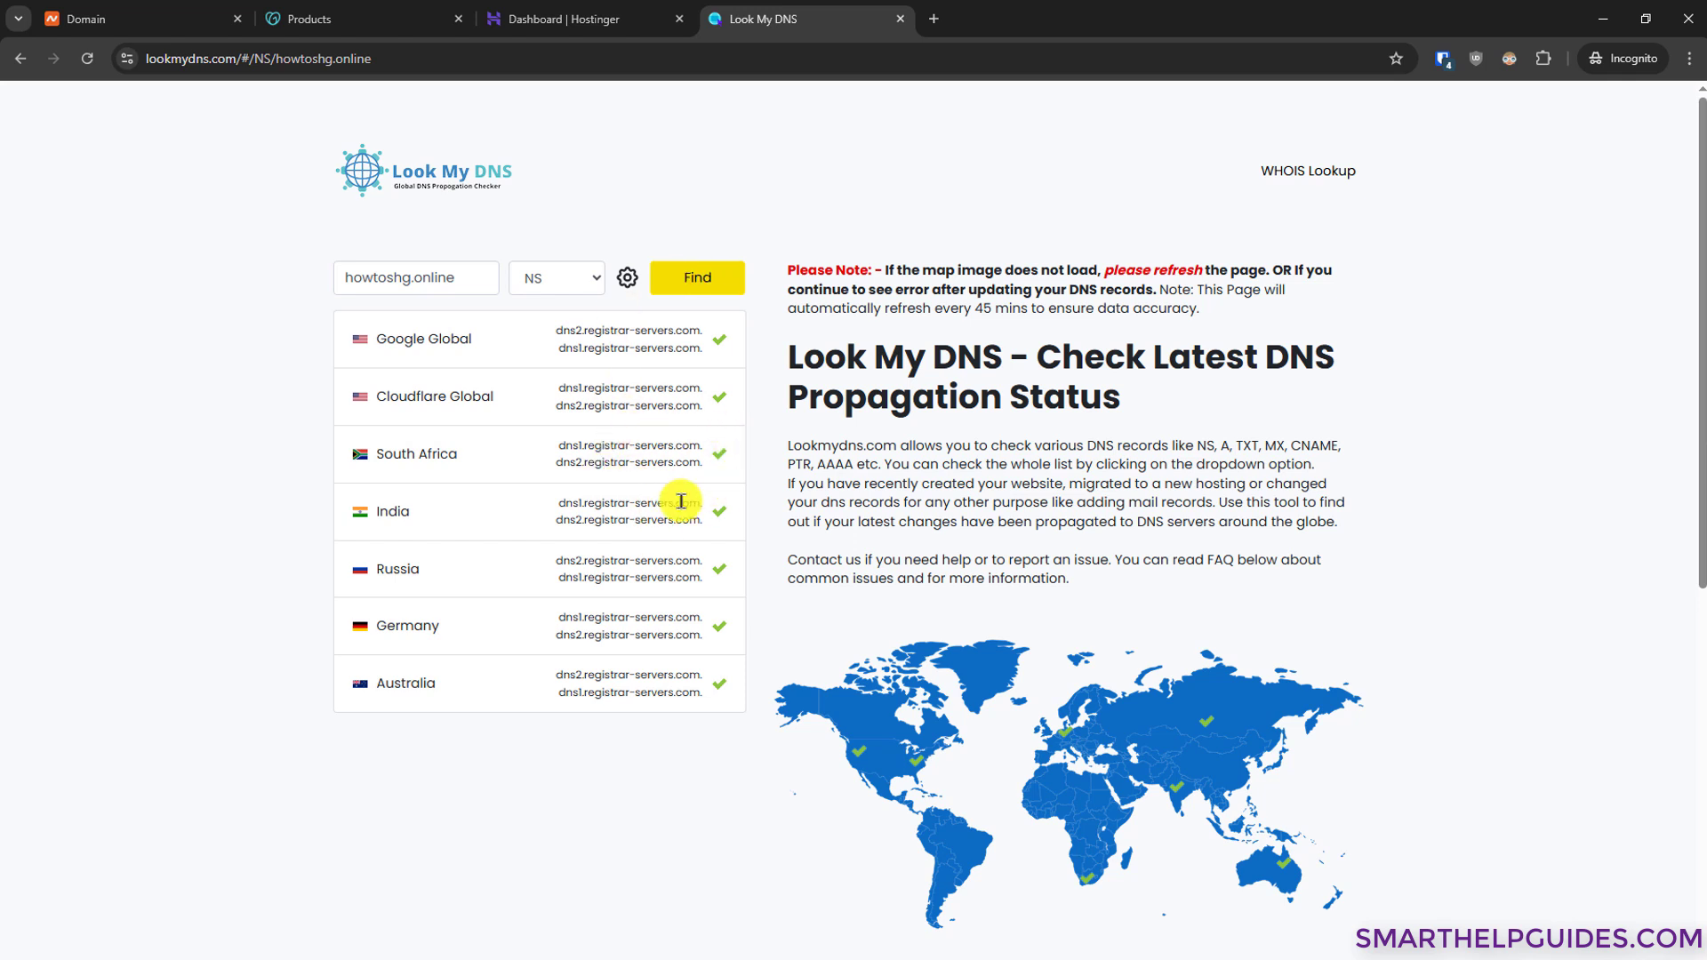
Review the NS lookup results, then return to the howtoshg.online Hostinger dashboard
{"action": "left_click", "coordinate": [124, 19]}
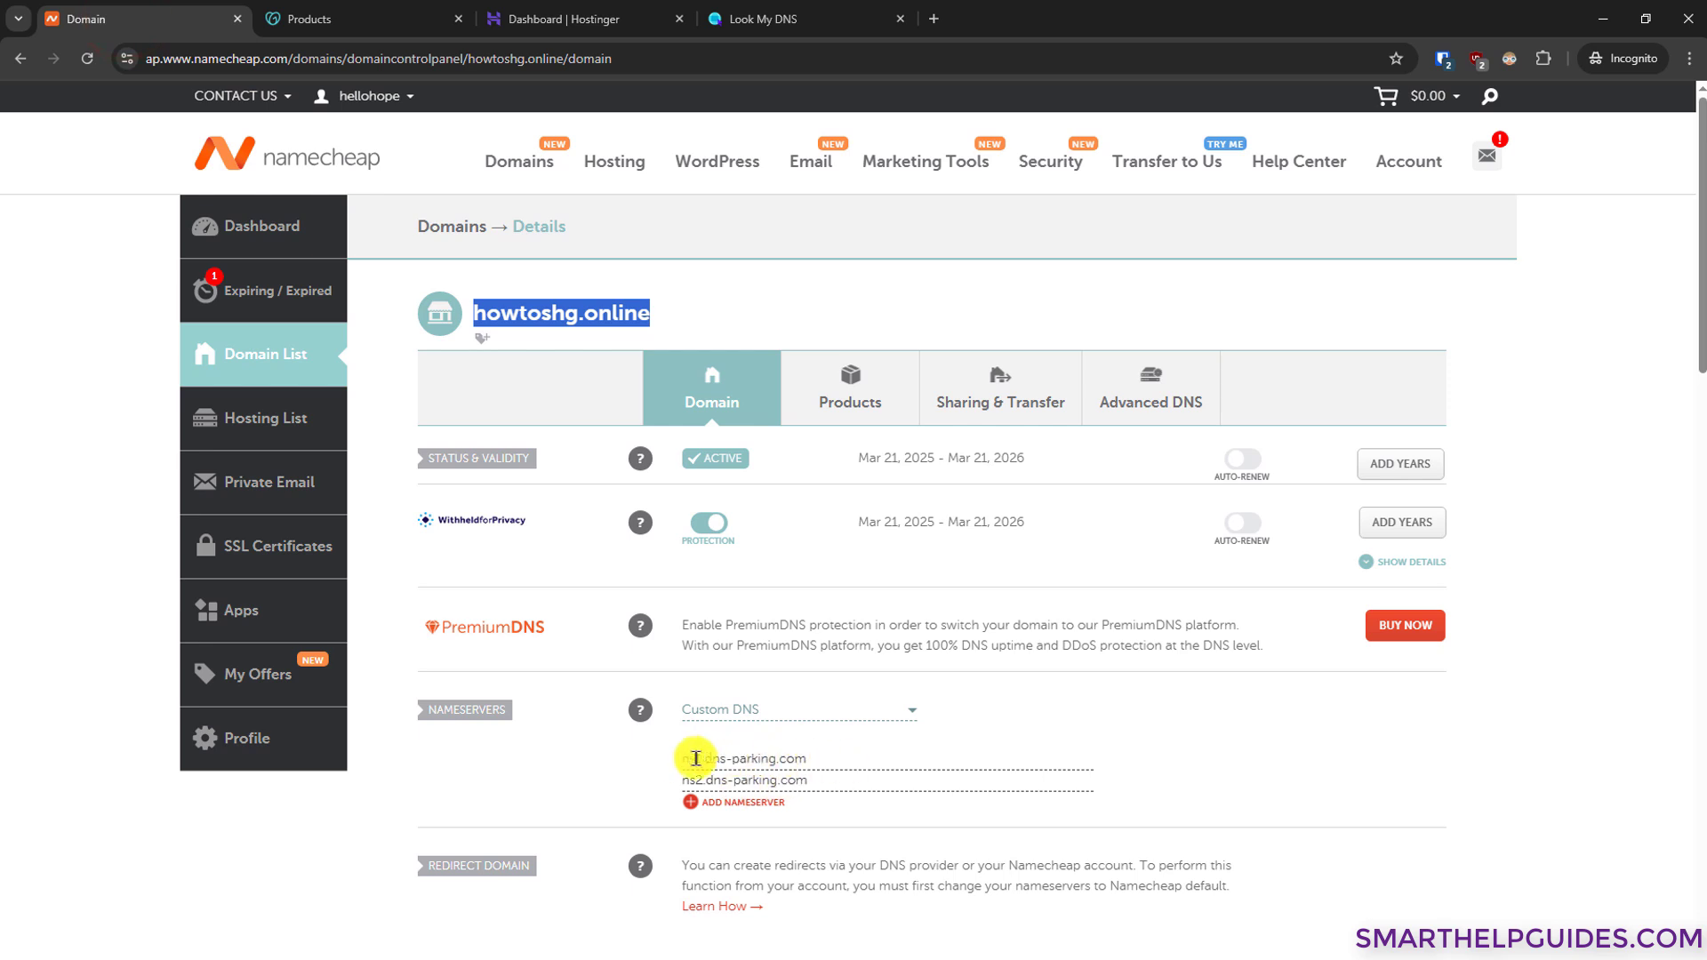
{"action": "key", "text": "ctrl+shift+Tab"}
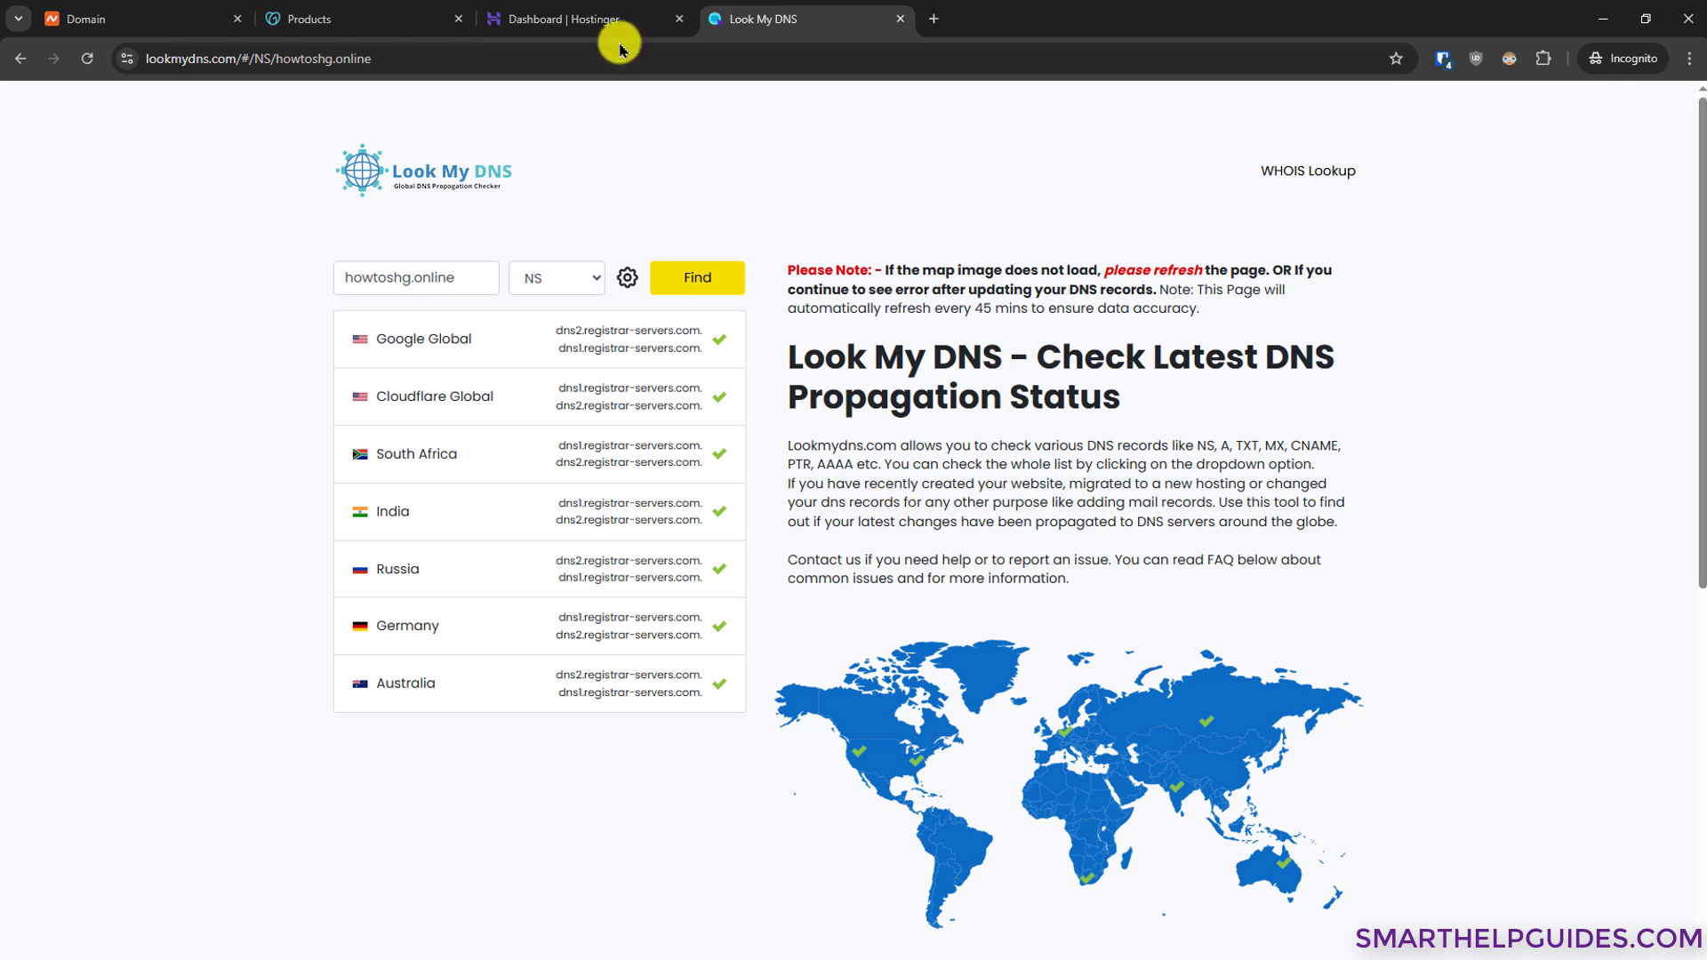
{"action": "left_click", "coordinate": [601, 19]}
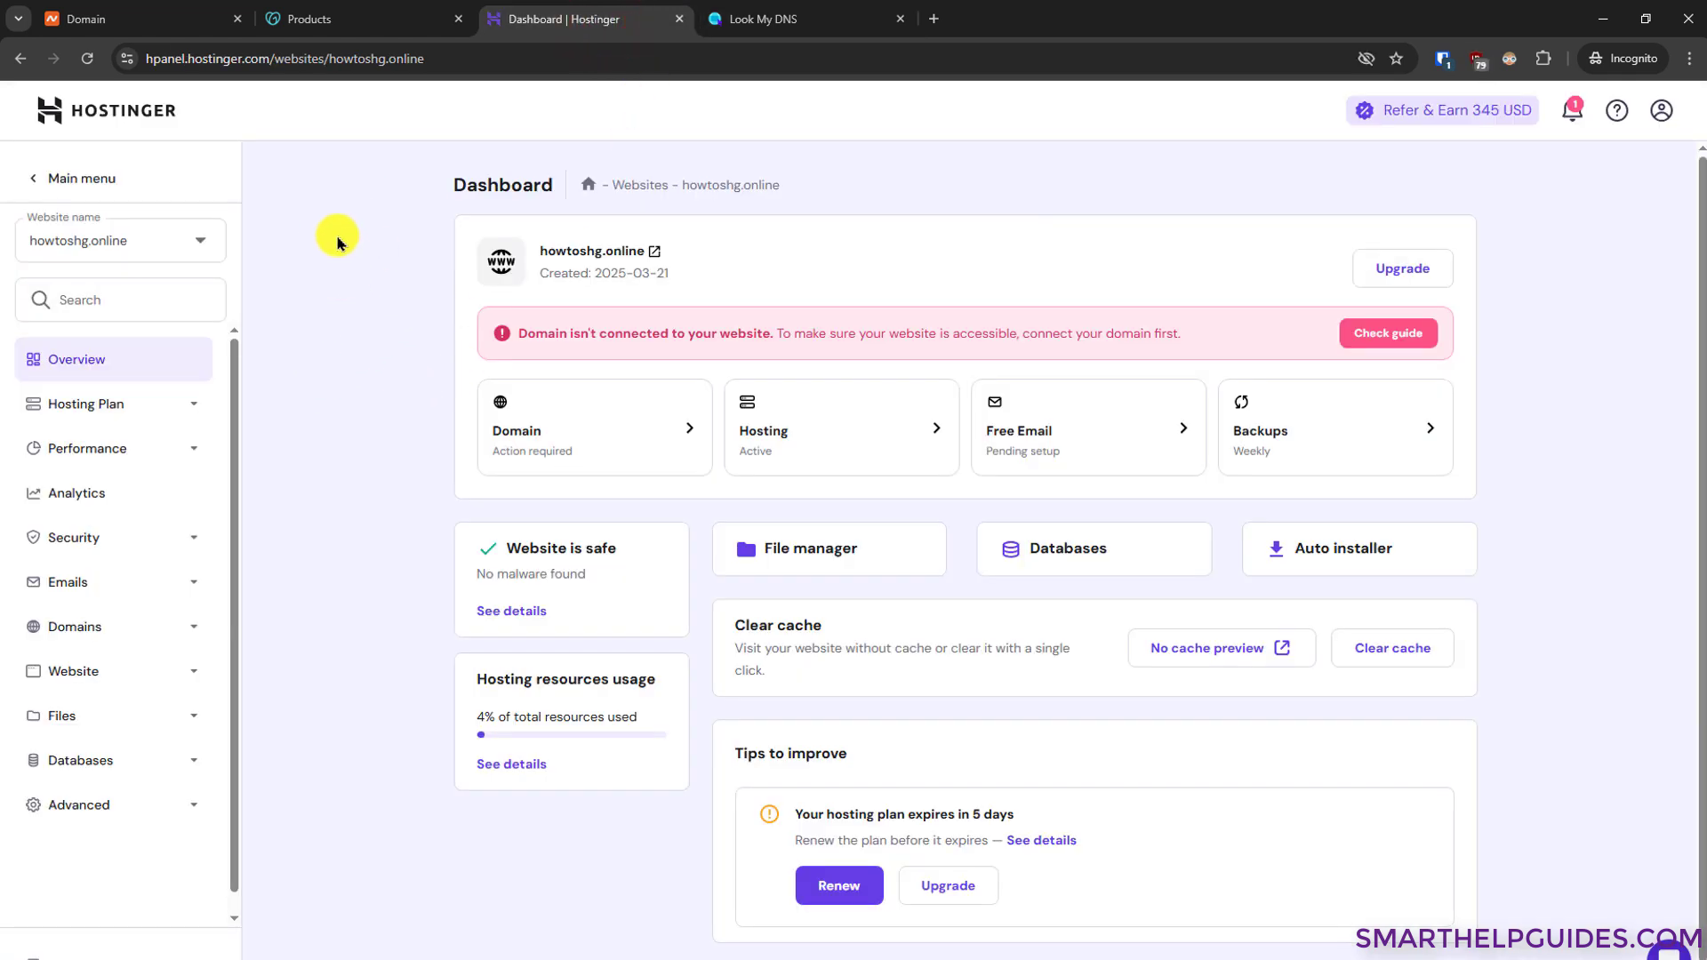